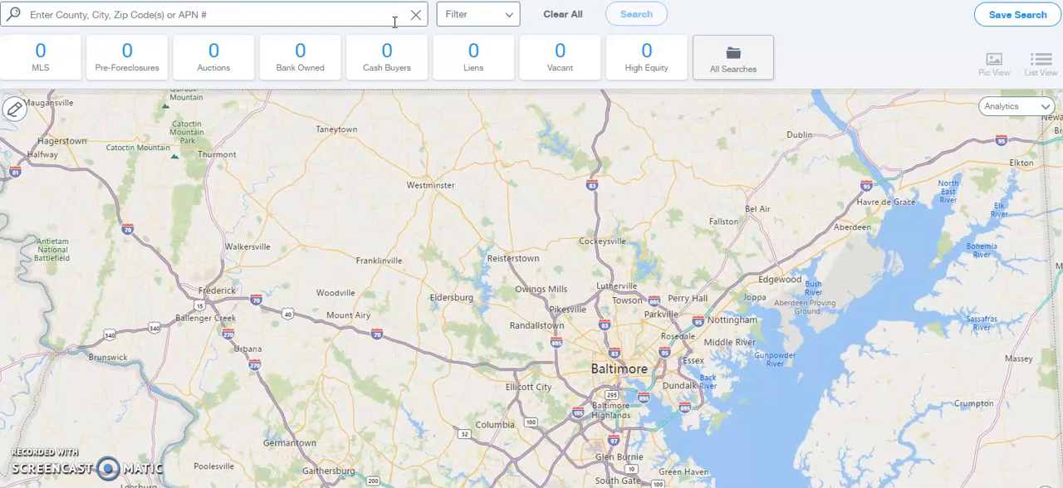
- Search for properties in Baltimore, MD, using the matching recent search
left_click(342, 19)
left_click(334, 18)
left_click(328, 15)
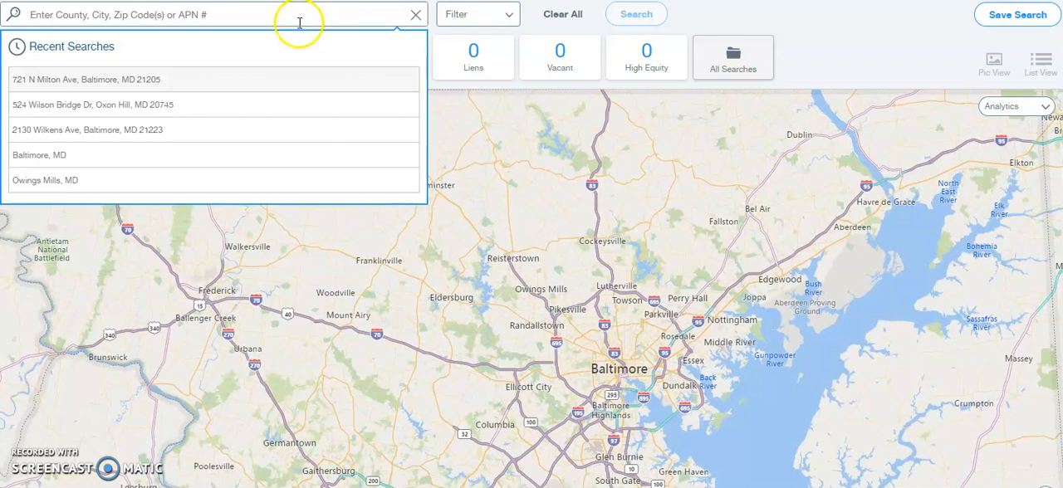
left_click(150, 156)
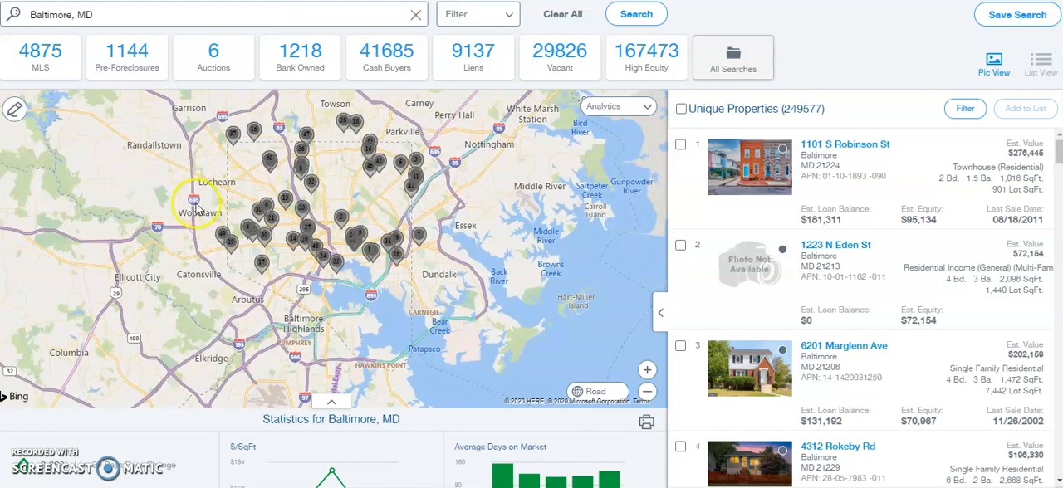
- Examine the quick list categories for the searched city, from MLS and Pre-Foreclosures through Vacant and High Equity
left_click(73, 80)
left_click(129, 73)
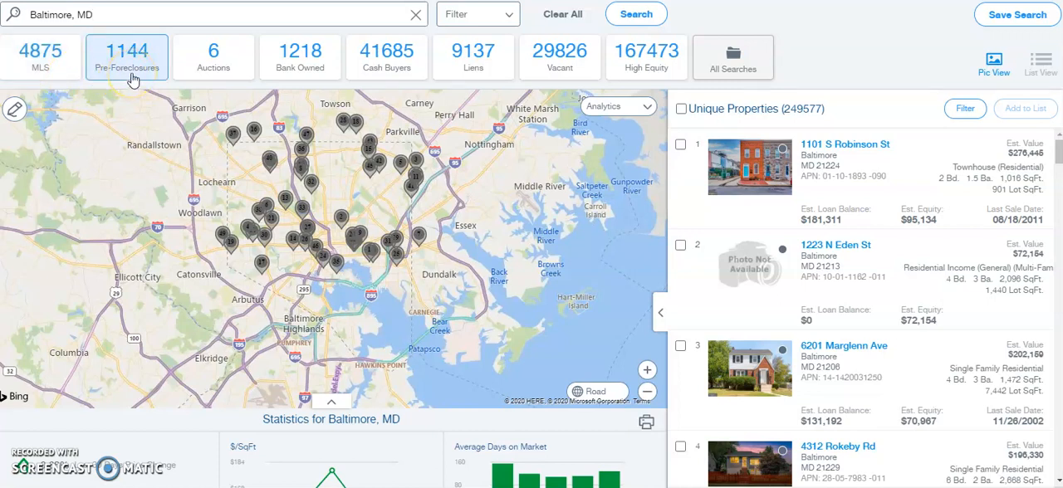
left_click(199, 75)
left_click(295, 73)
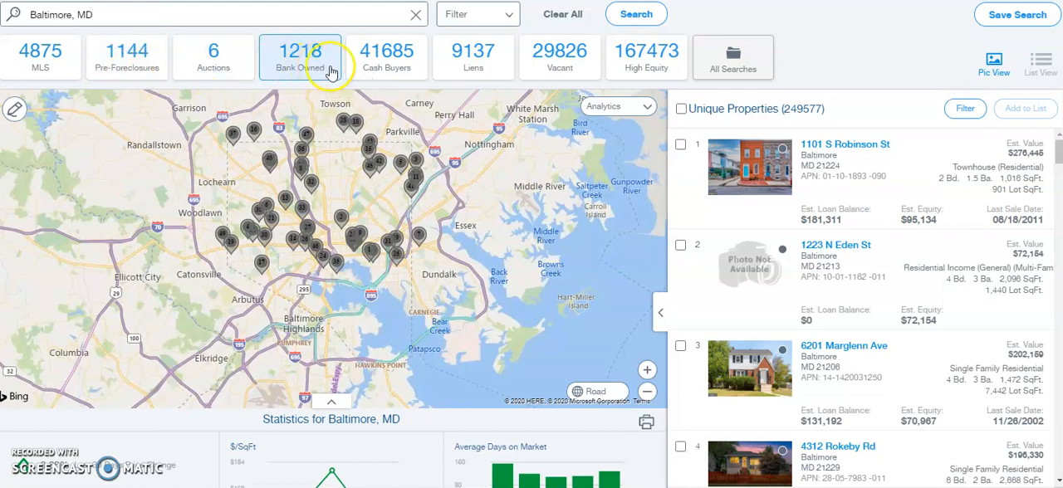
left_click(384, 69)
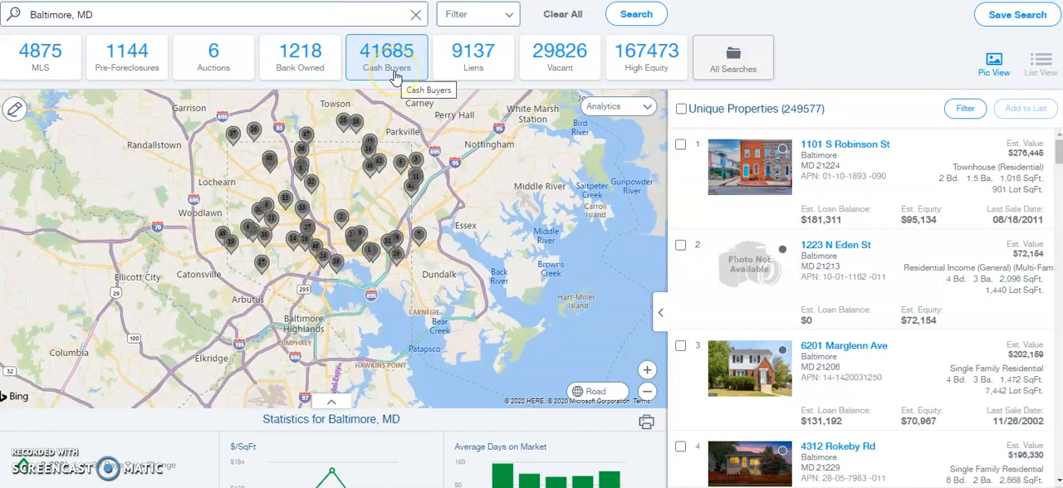
left_click(444, 73)
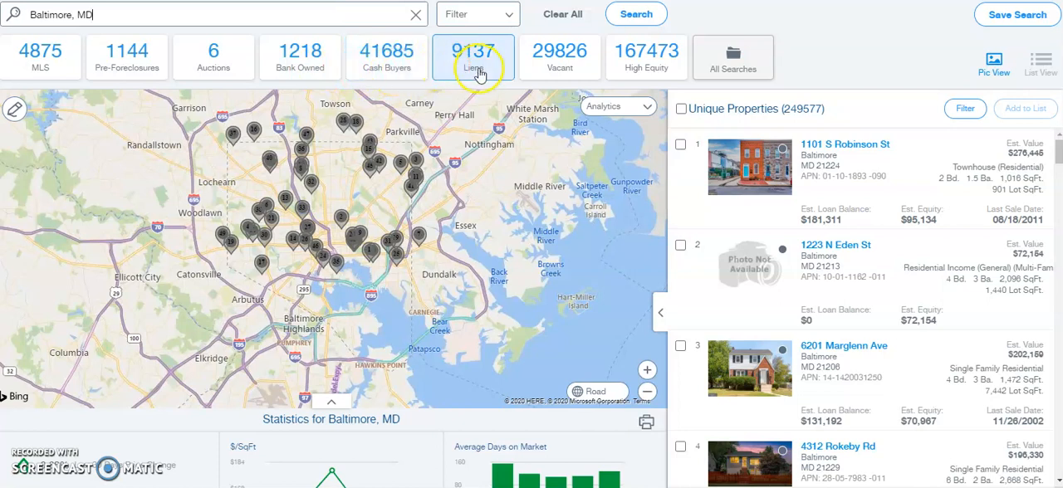
left_click(556, 71)
left_click(633, 75)
left_click(556, 71)
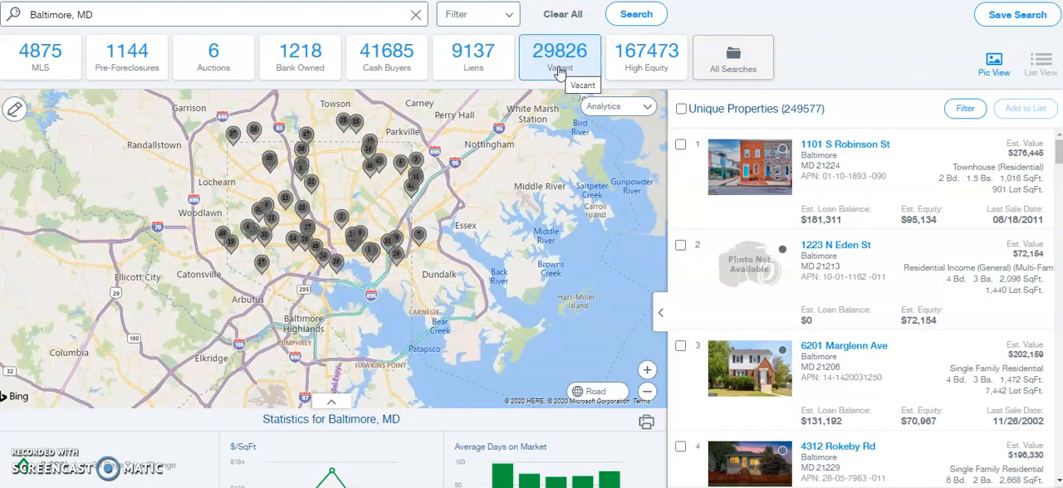
left_click(556, 73)
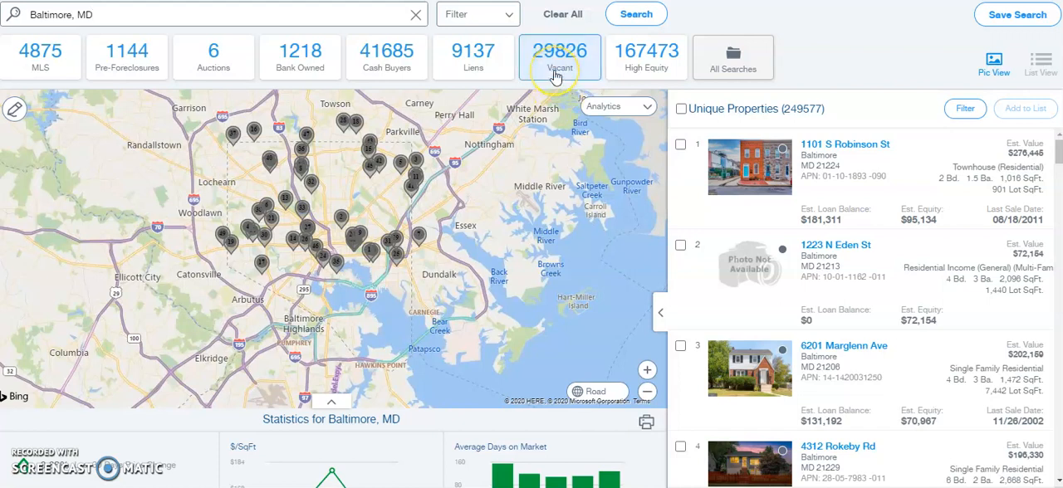
left_click(557, 78)
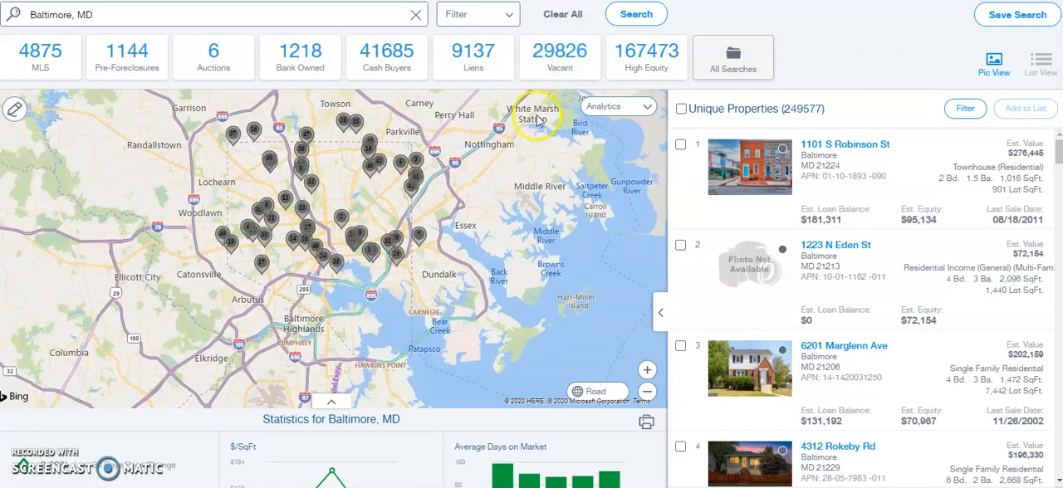
- Narrow the Baltimore results to the Pre-Foreclosures quick list
left_click(150, 75)
left_click(152, 80)
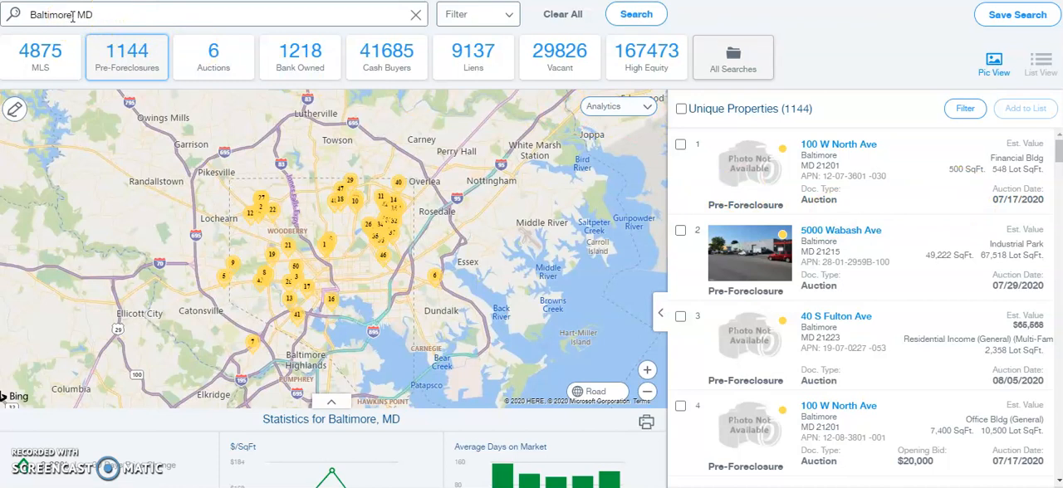
left_click_drag(72, 14, 40, 10)
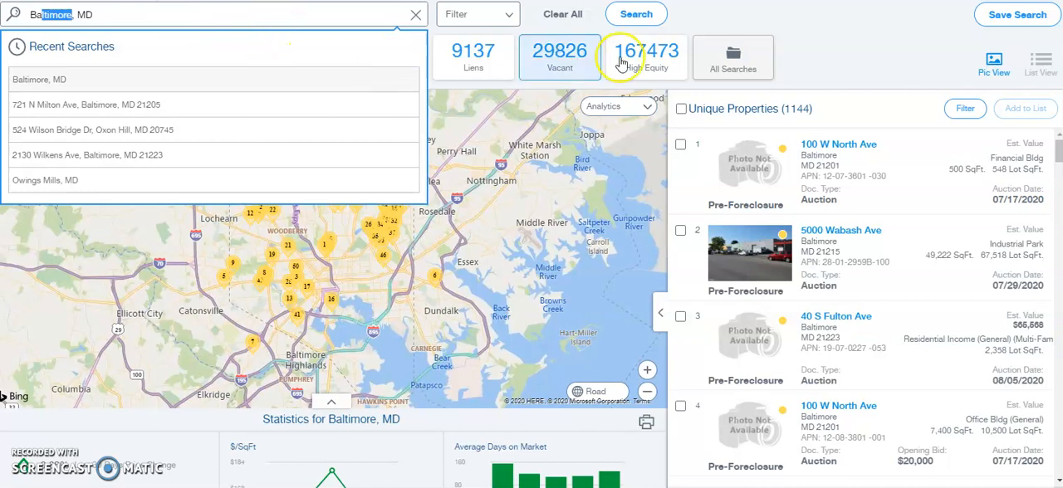
double_click(862, 54)
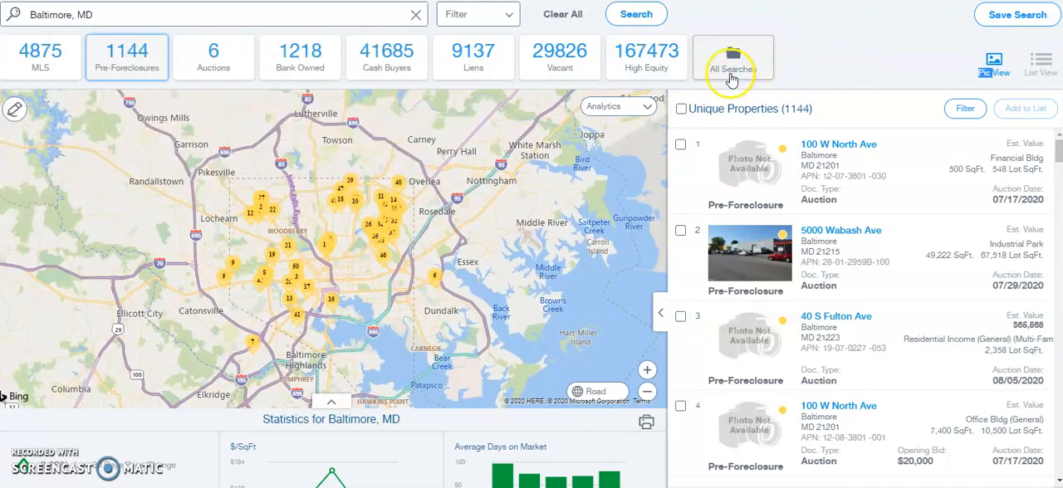
- Filter the pre-foreclosures by the Single Family property type and the Residential classification
left_click(508, 21)
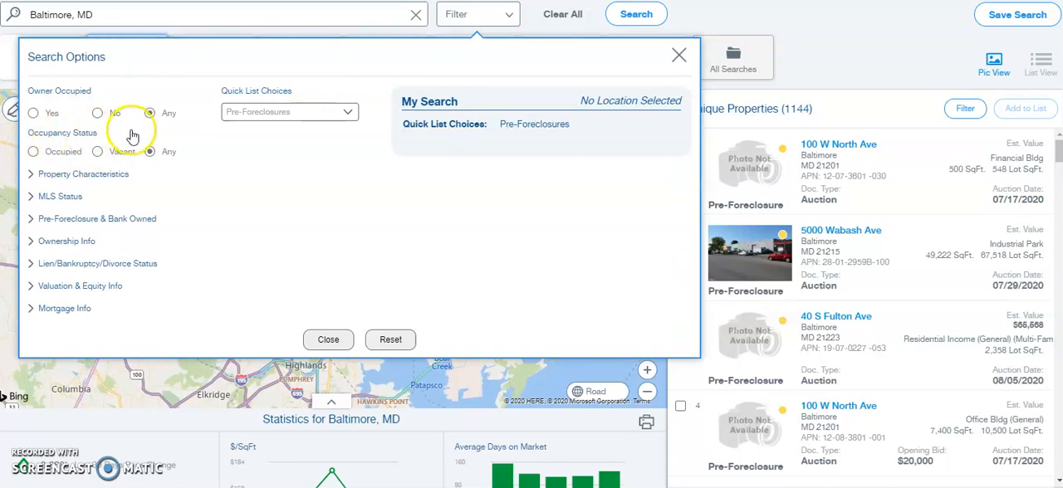
left_click(79, 174)
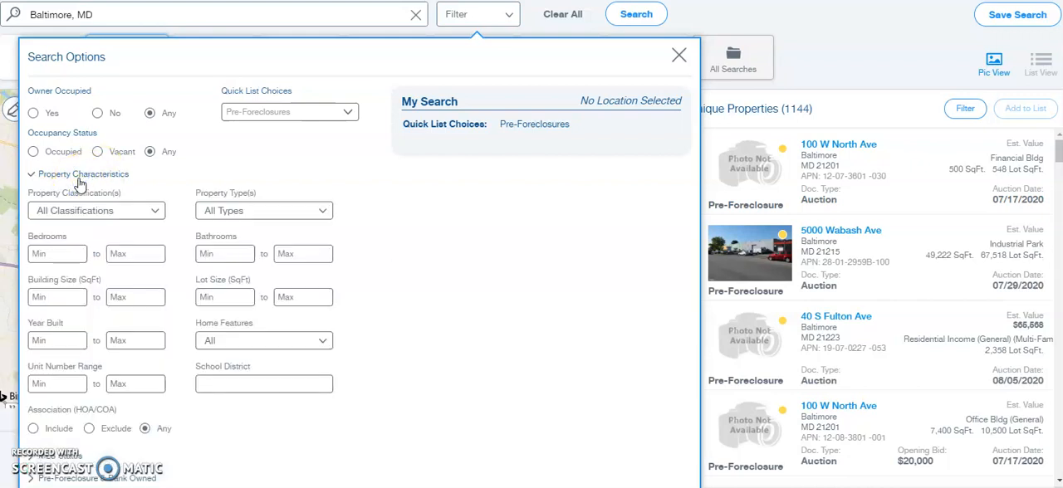
left_click(244, 212)
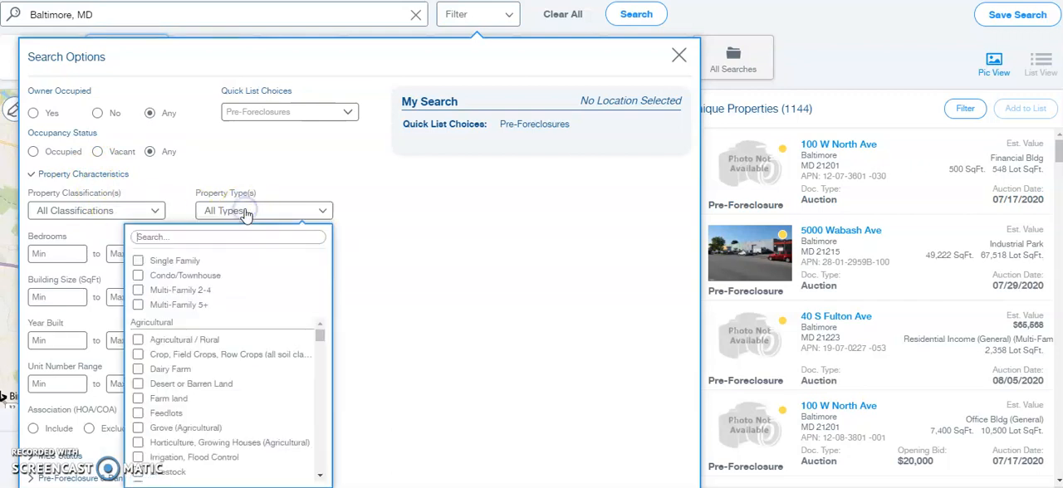
left_click(178, 263)
left_click(108, 213)
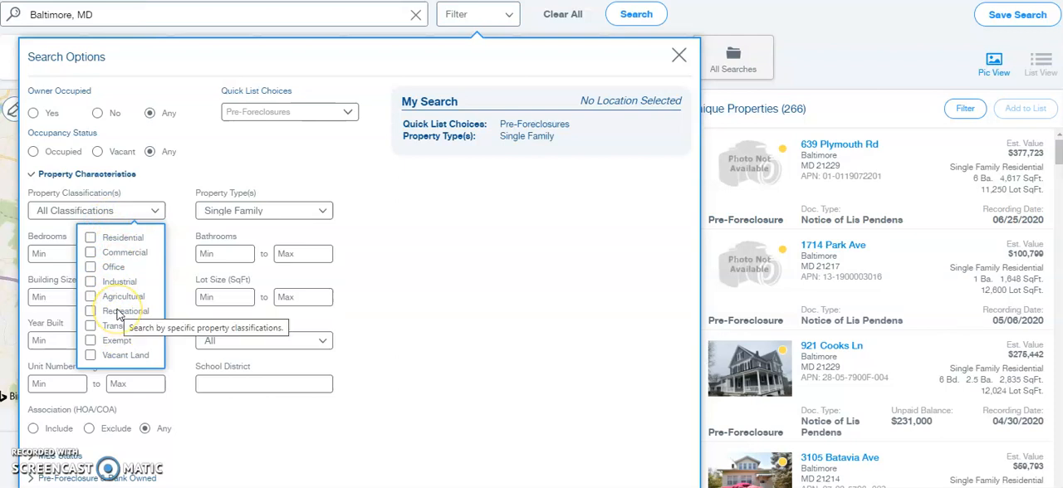
left_click(90, 237)
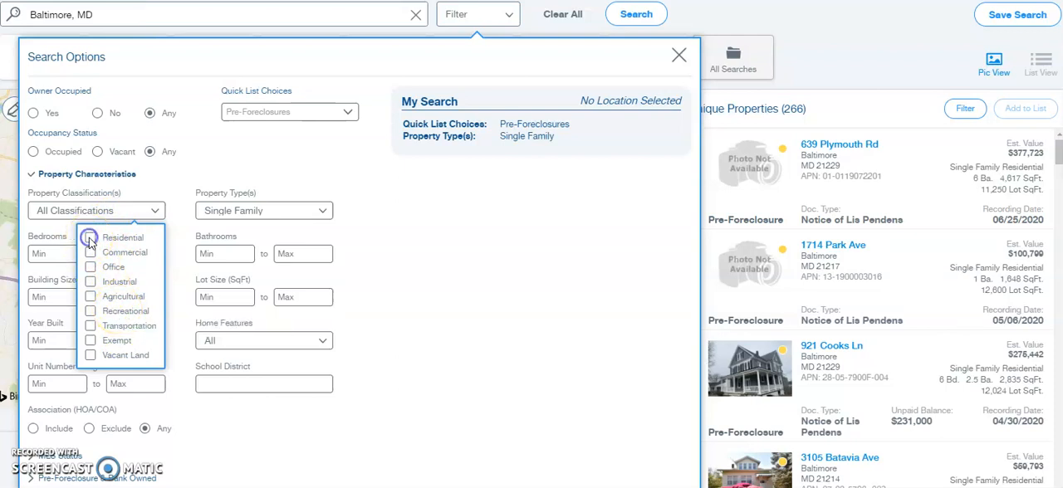
left_click(425, 261)
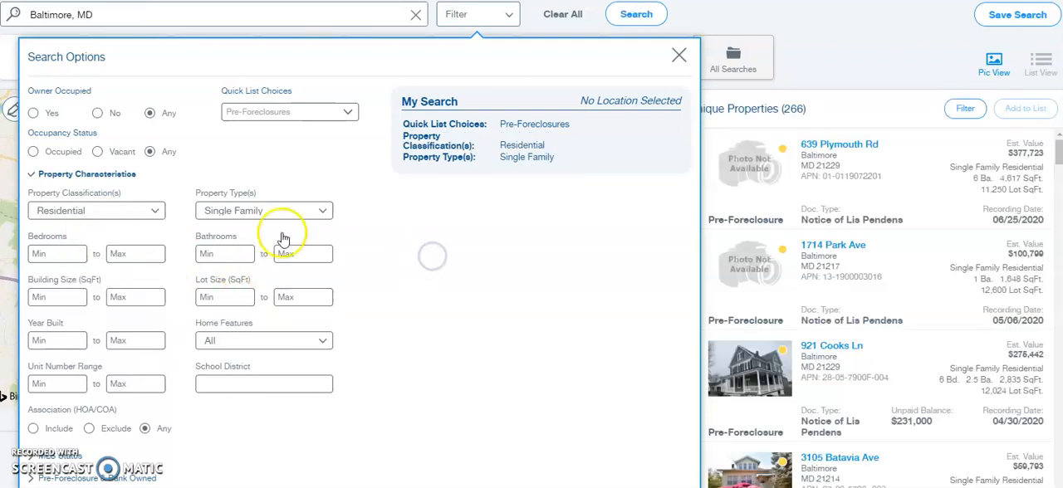
left_click(118, 176)
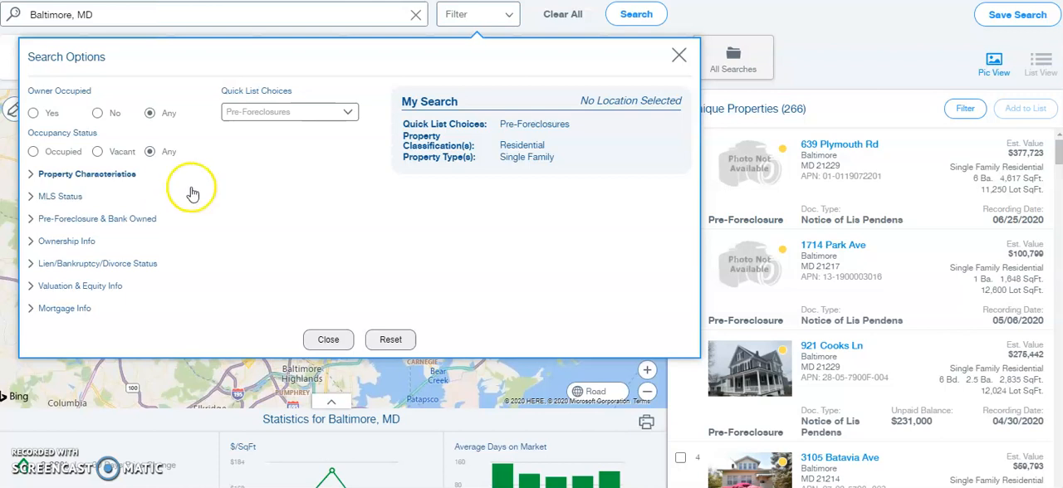
left_click(678, 56)
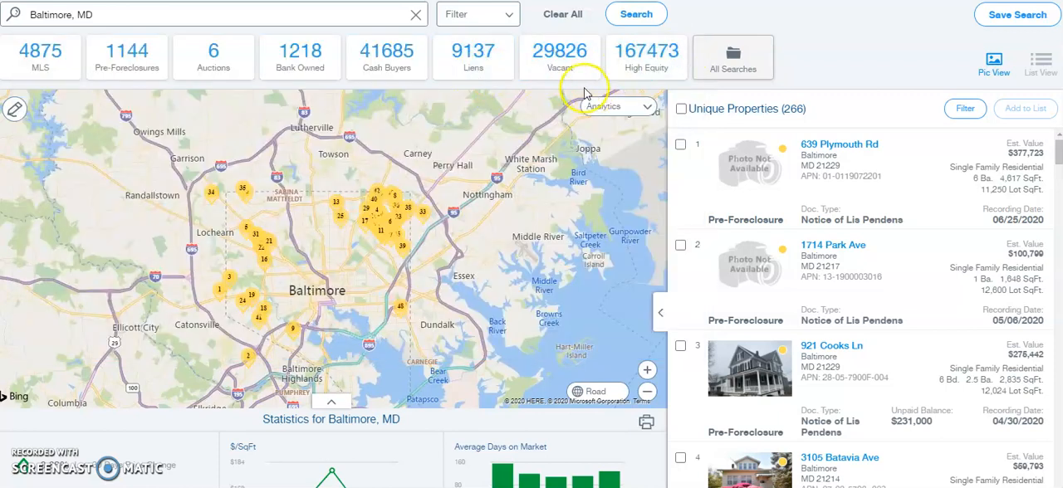
- Show the Cash Buyers list and review the first listed property's mortgage and transaction history
left_click(395, 73)
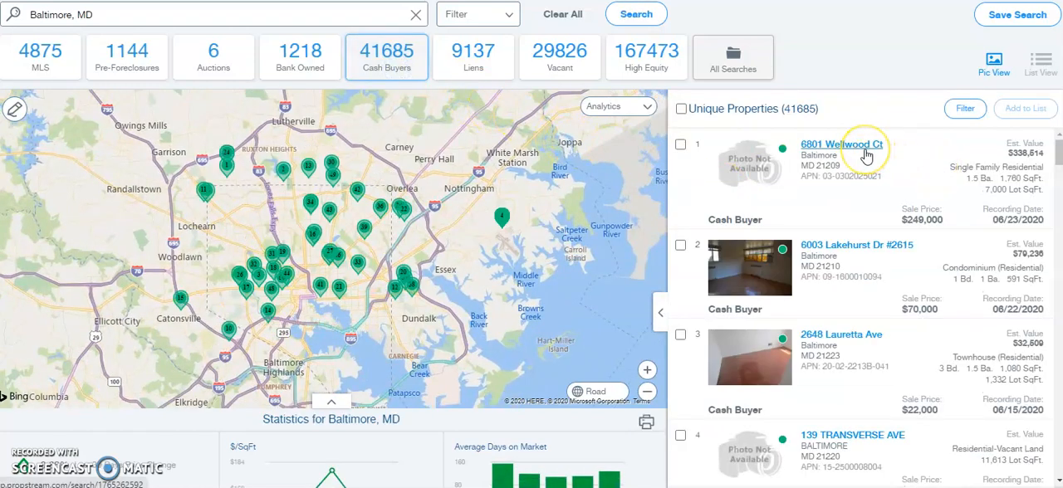
left_click(844, 153)
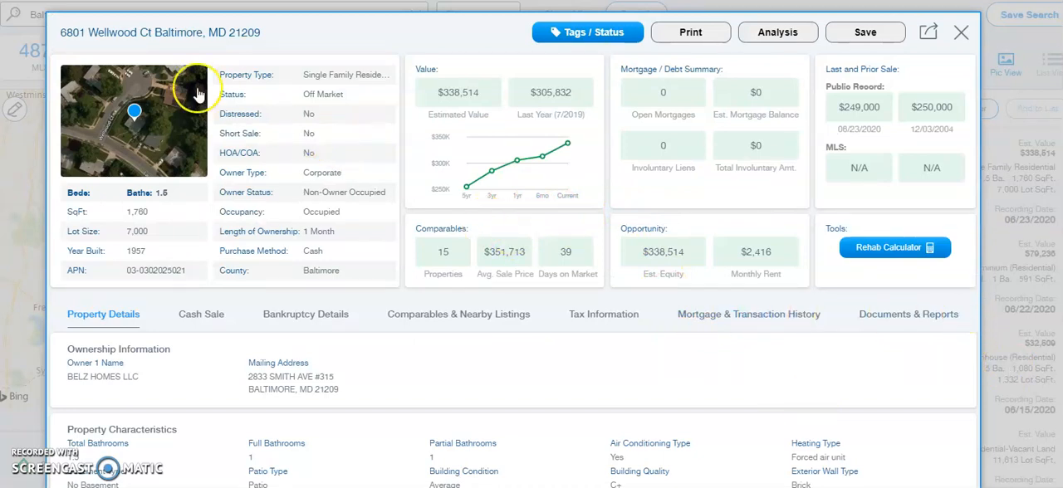
left_click(725, 316)
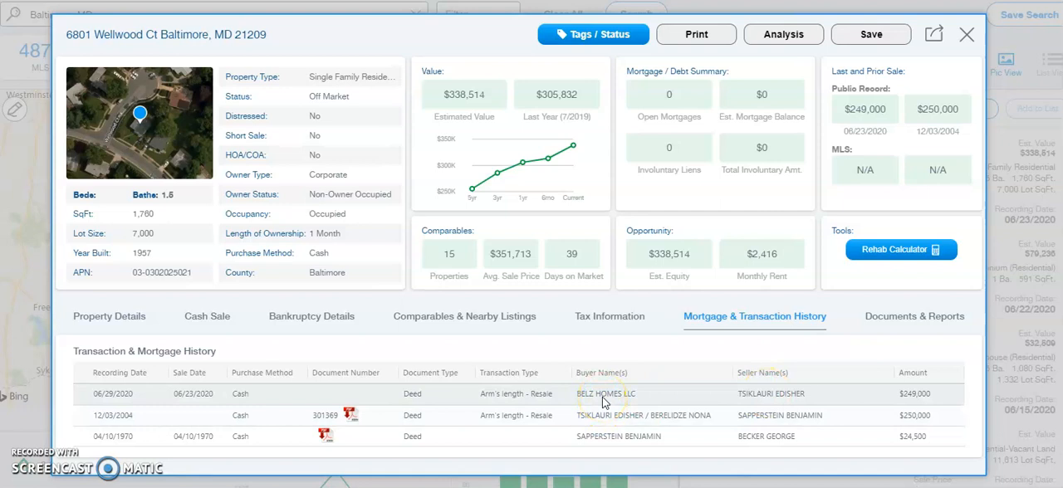
left_click(918, 404)
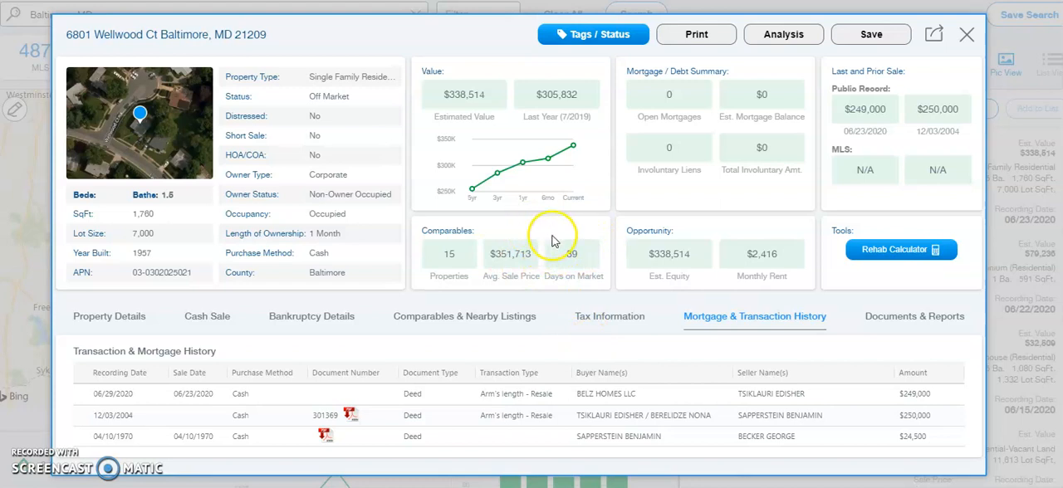
left_click(966, 37)
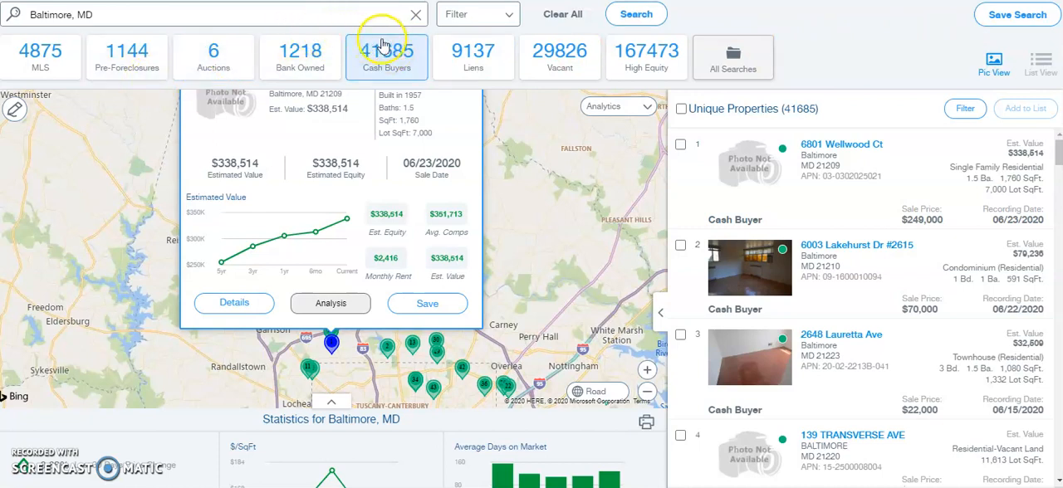
- Filter the cash buyers' MLS status to properties that are not on the market
left_click(495, 17)
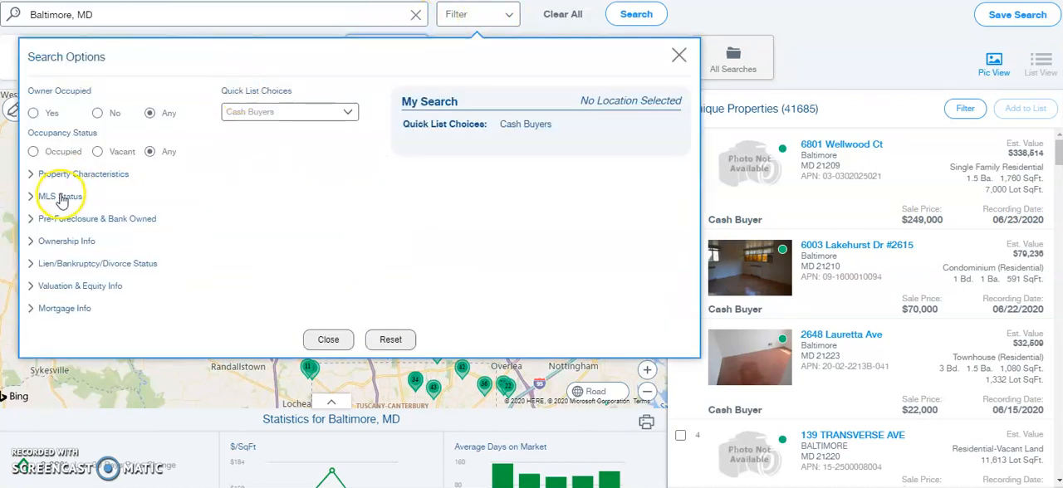
left_click(62, 198)
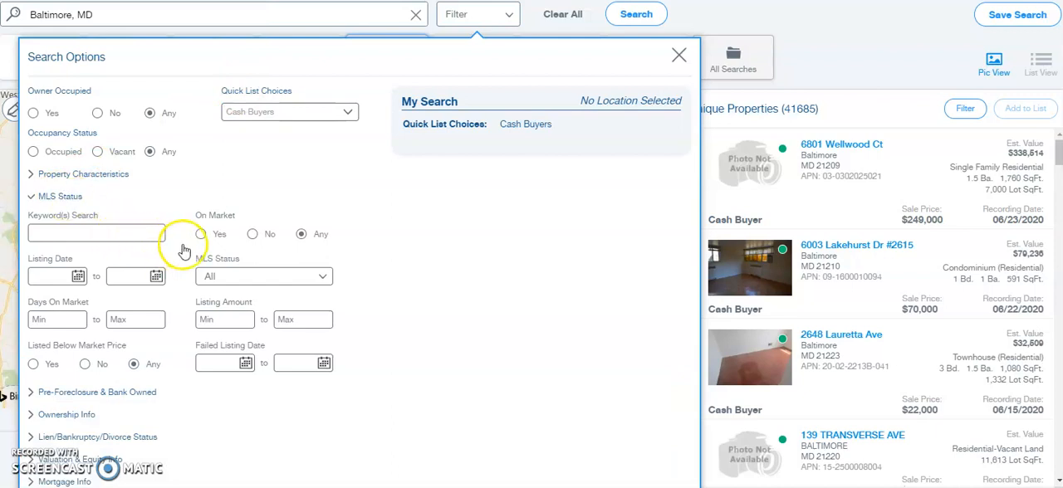
left_click(253, 236)
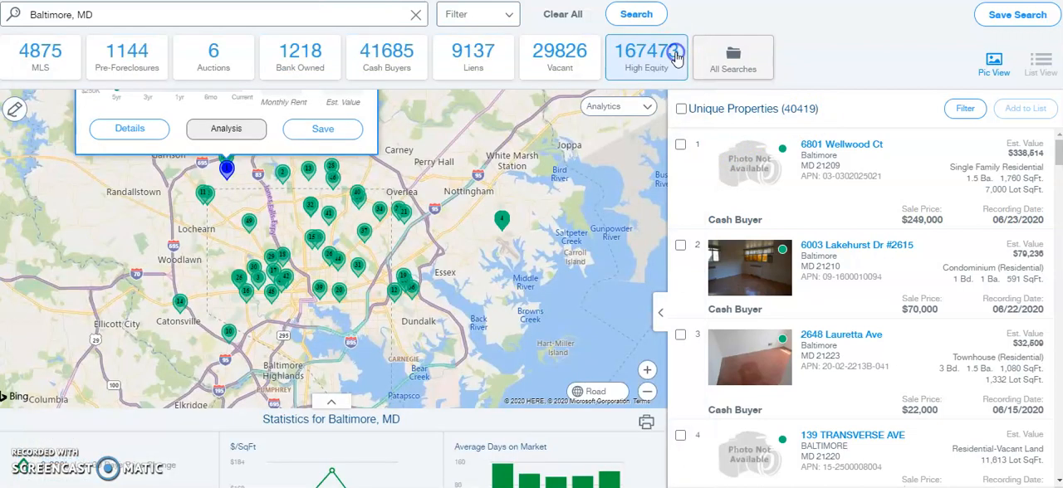
left_click(679, 55)
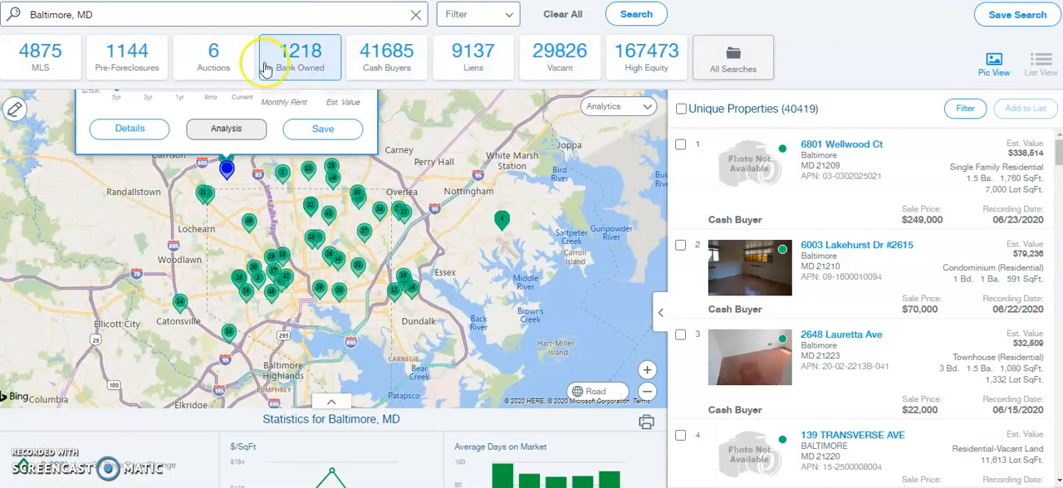
- Show the Pre-Foreclosures list and filter it by the Single Family property type and Residential classification
left_click(144, 67)
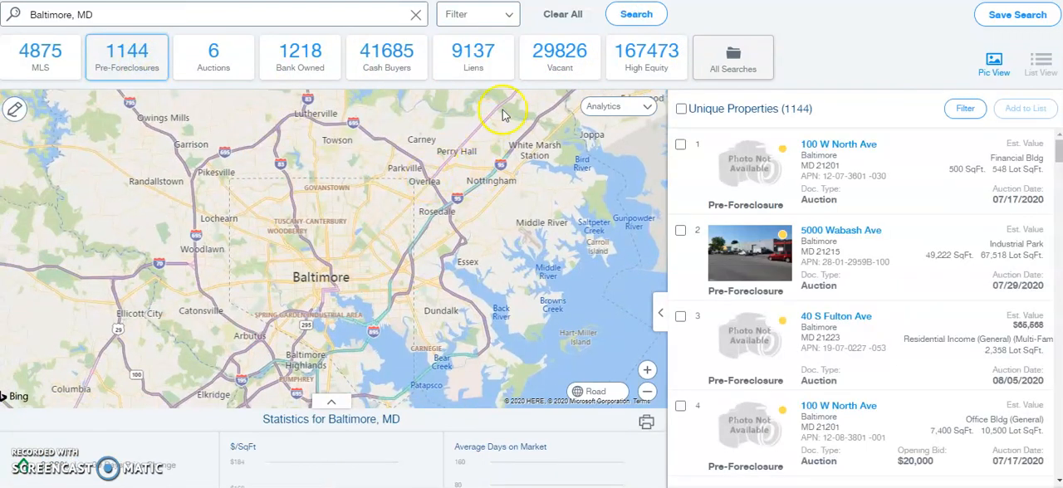
left_click(501, 14)
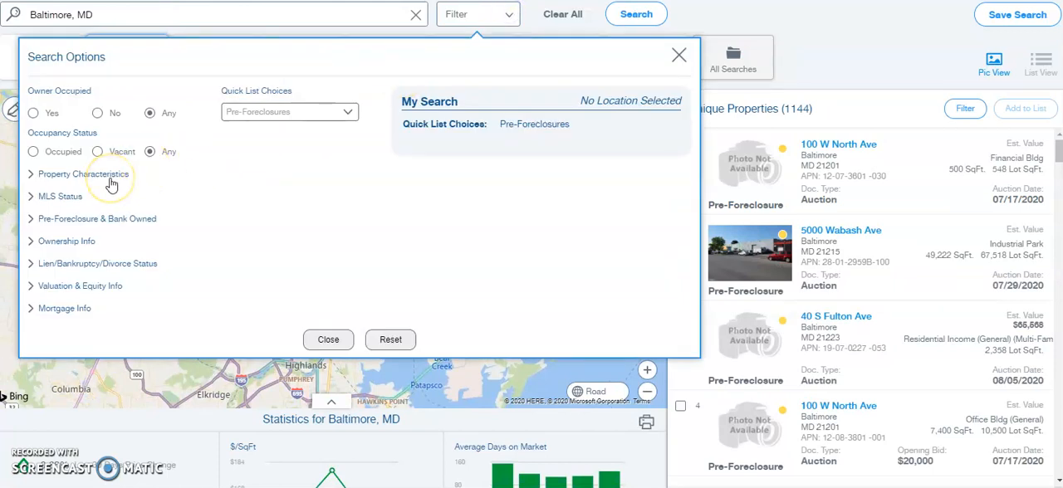
left_click(111, 176)
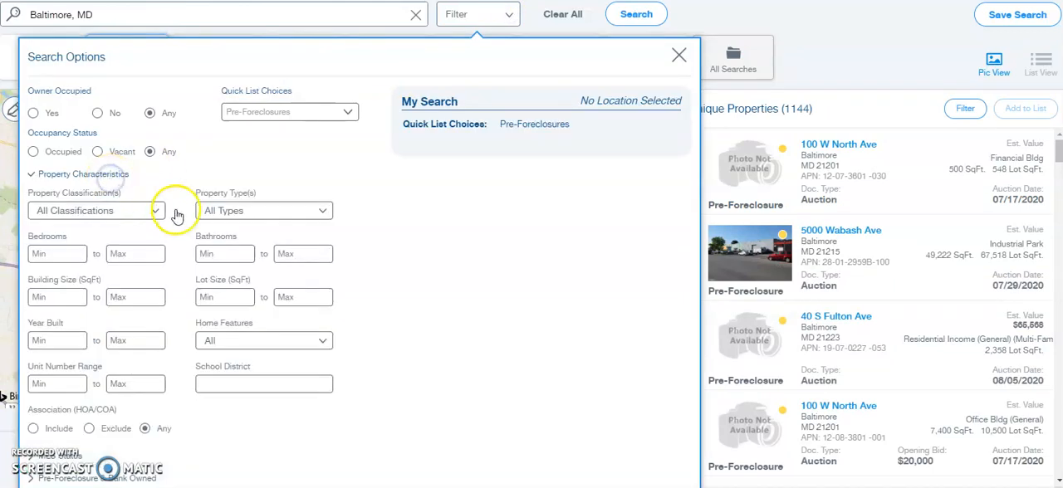
left_click(238, 210)
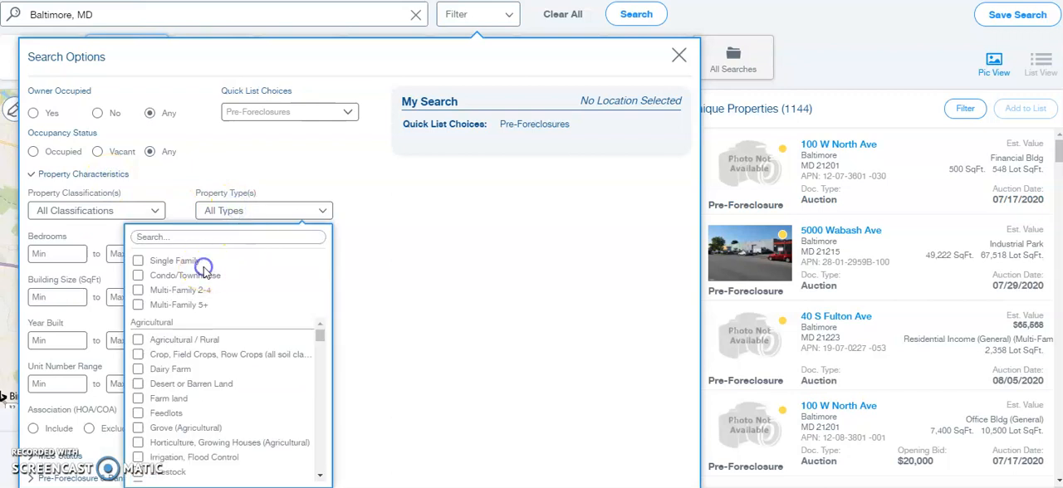
left_click(138, 261)
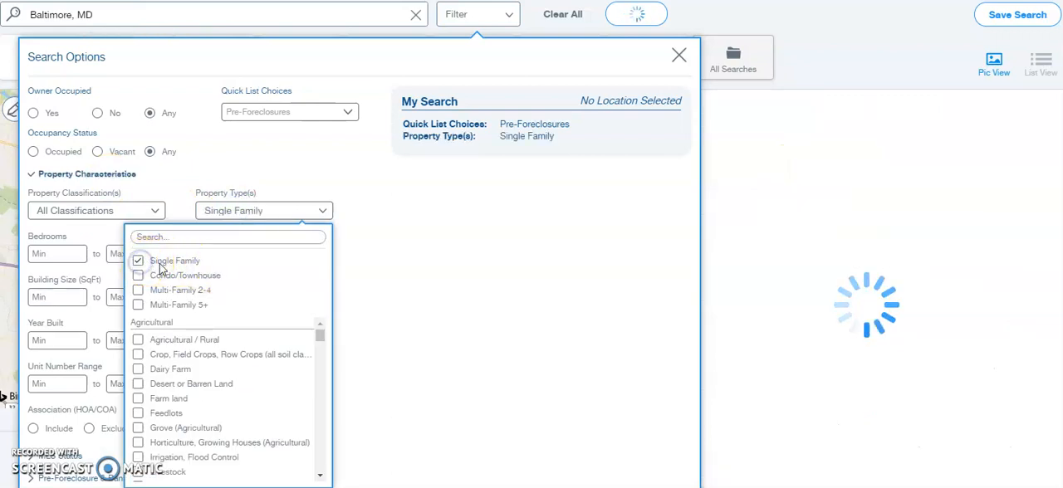
left_click(106, 211)
left_click(108, 240)
left_click(395, 230)
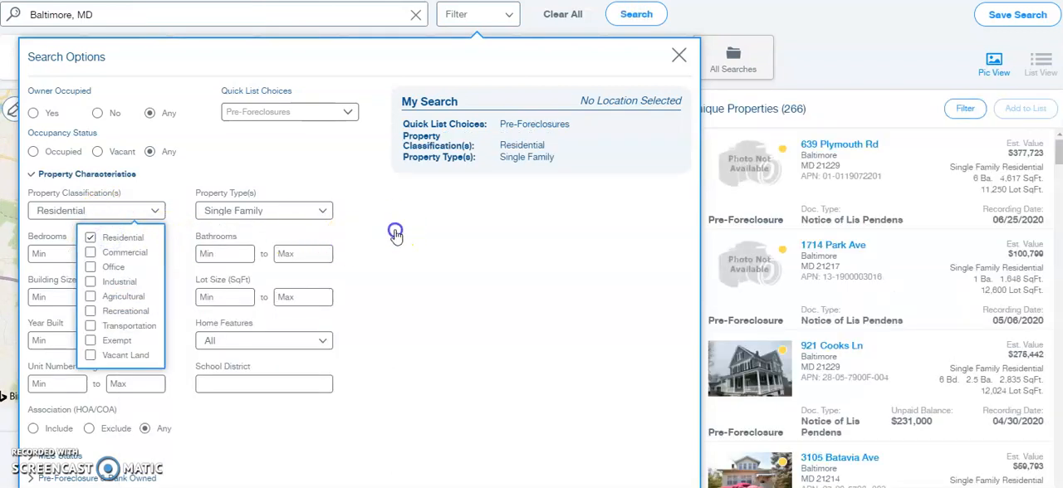
- Filter the pre-foreclosures to properties that are not on the market and have an MLS status of Fail
left_click(109, 174)
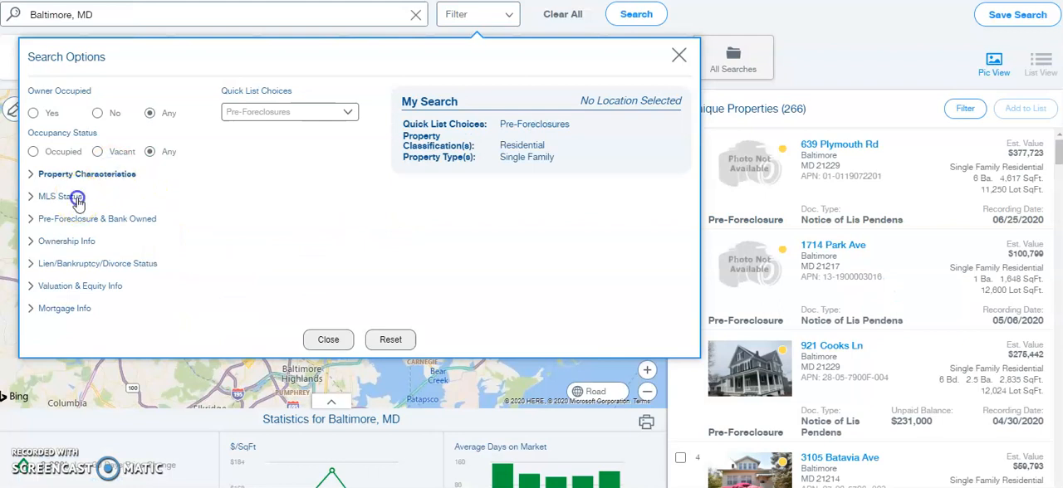
left_click(76, 197)
left_click(252, 234)
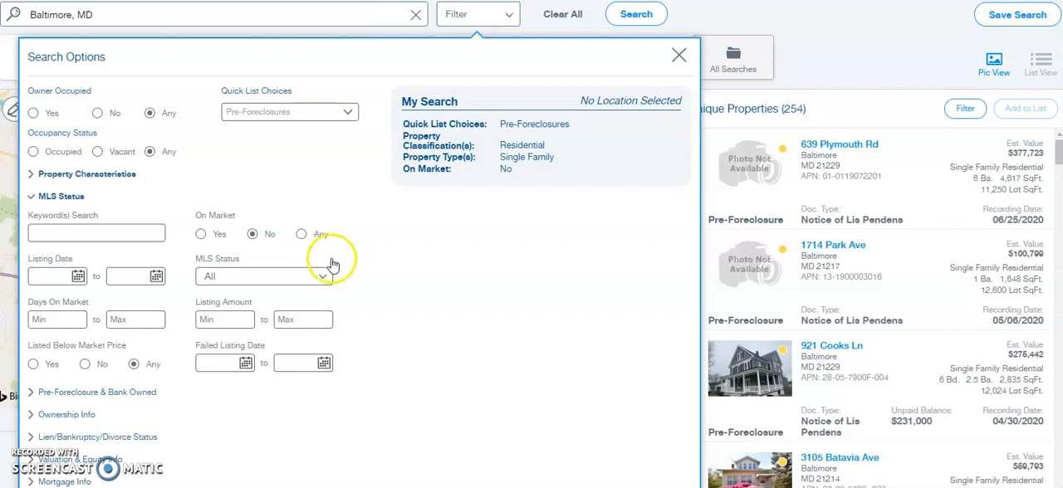
left_click(304, 276)
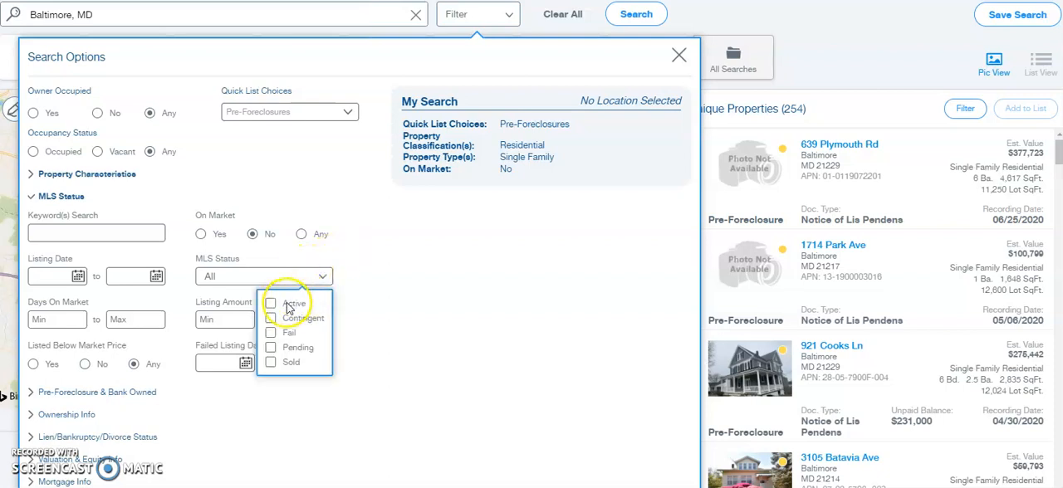
left_click(286, 335)
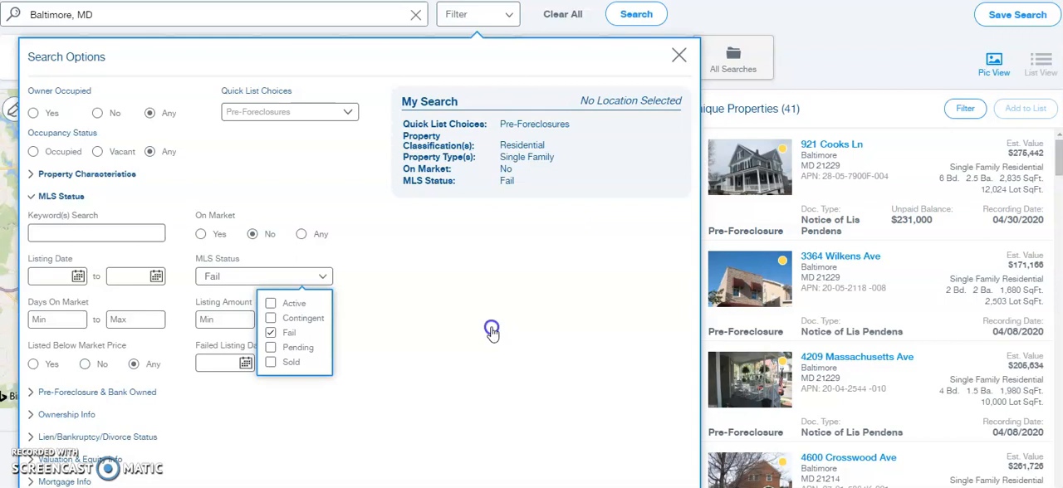
left_click(492, 331)
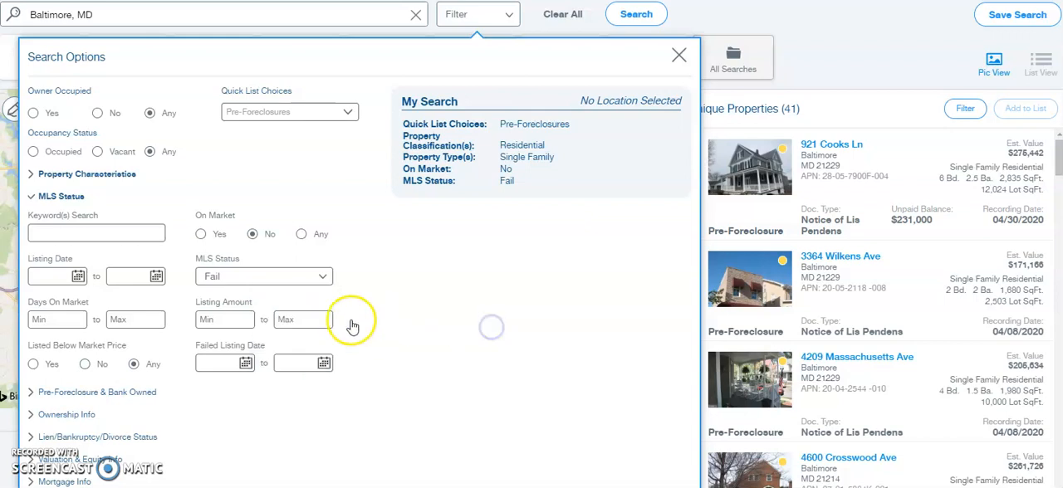
left_click(71, 198)
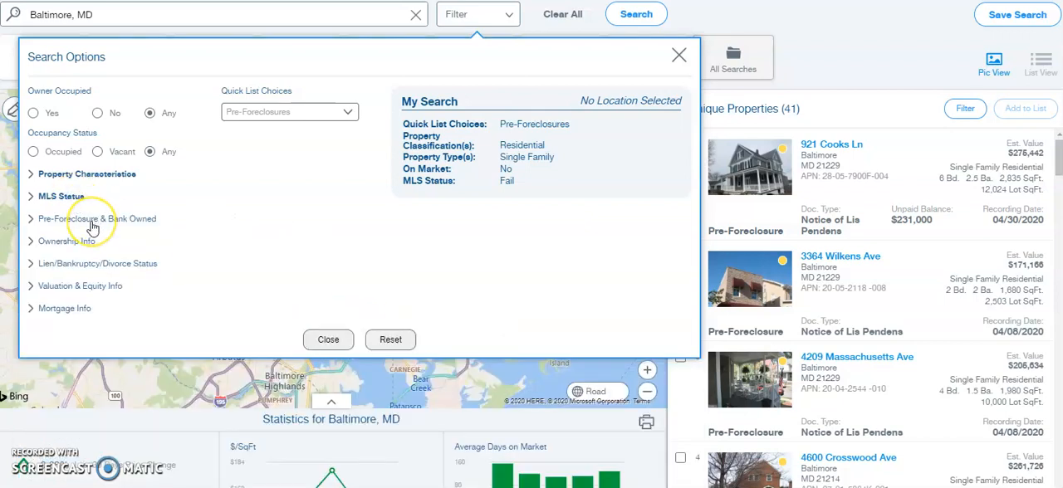
- Restrict the ownership filter to the Individual owner type and close the search options
left_click(75, 240)
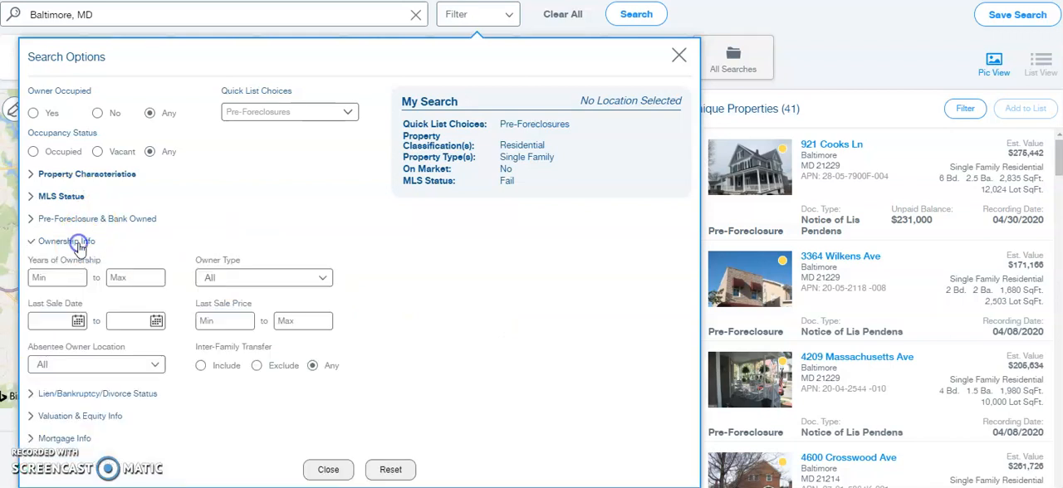
left_click(235, 279)
left_click(274, 305)
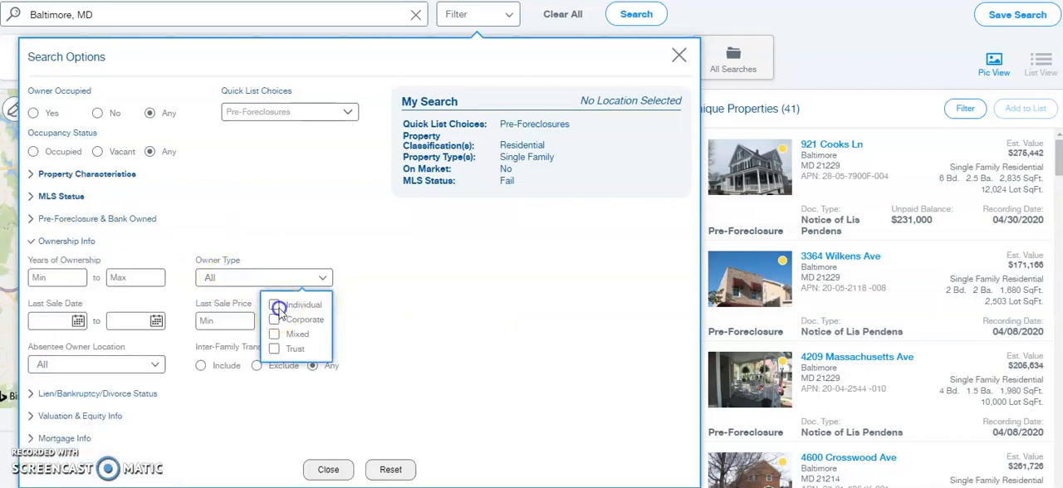
left_click(391, 304)
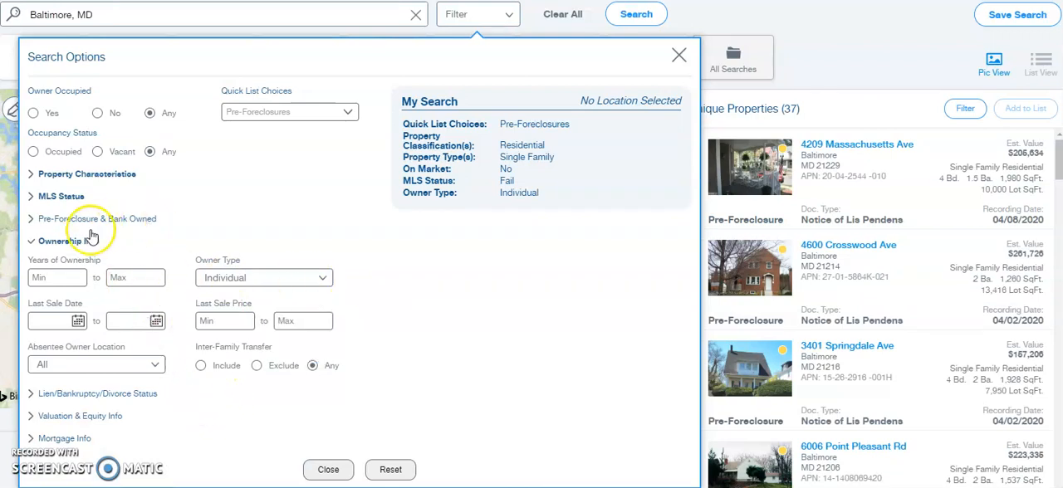
left_click(83, 240)
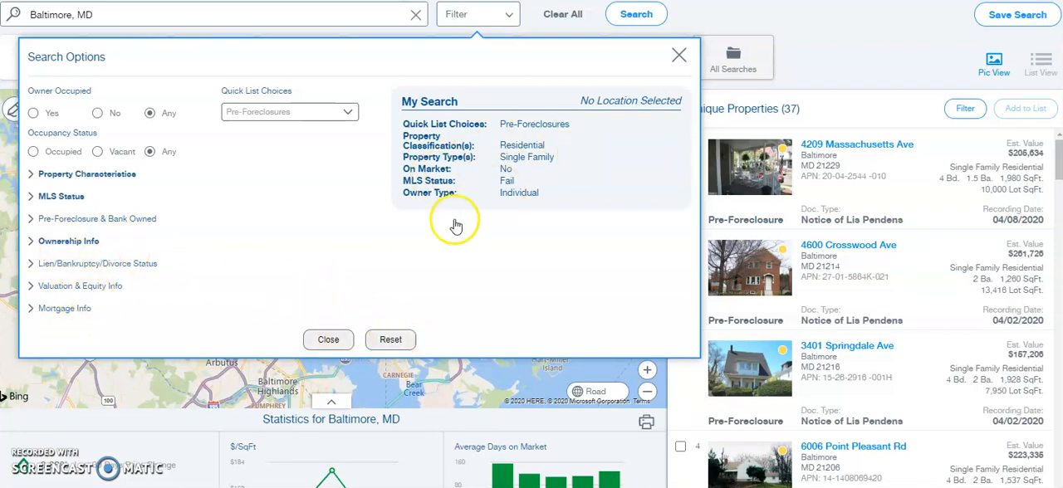
left_click(349, 337)
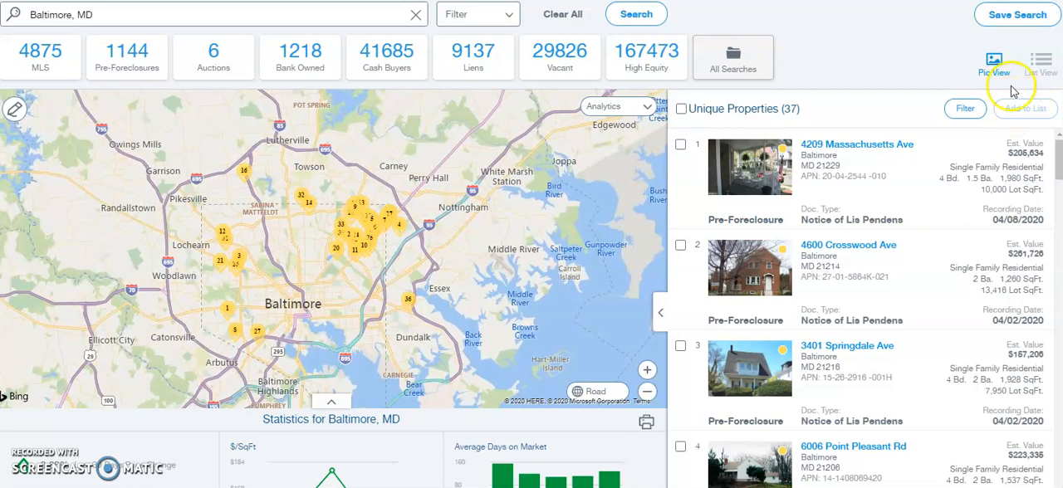
- Start a new saved search for the filtered results and name it "Baltimore foreclosure"
left_click(1012, 19)
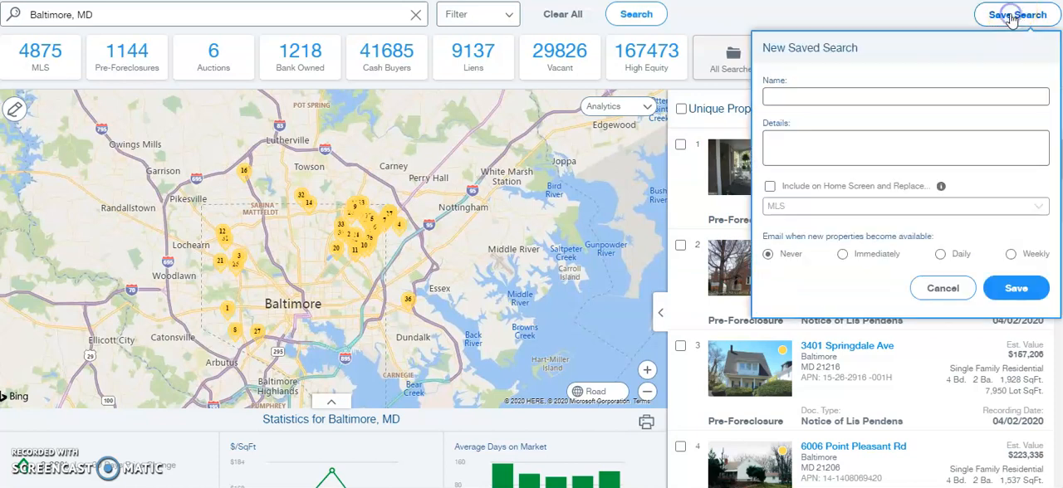
left_click(849, 98)
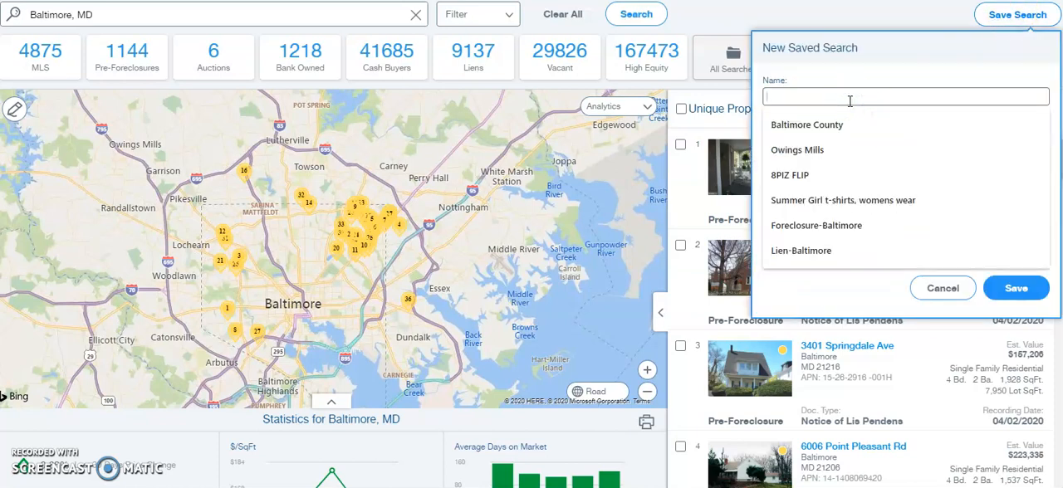
type("B")
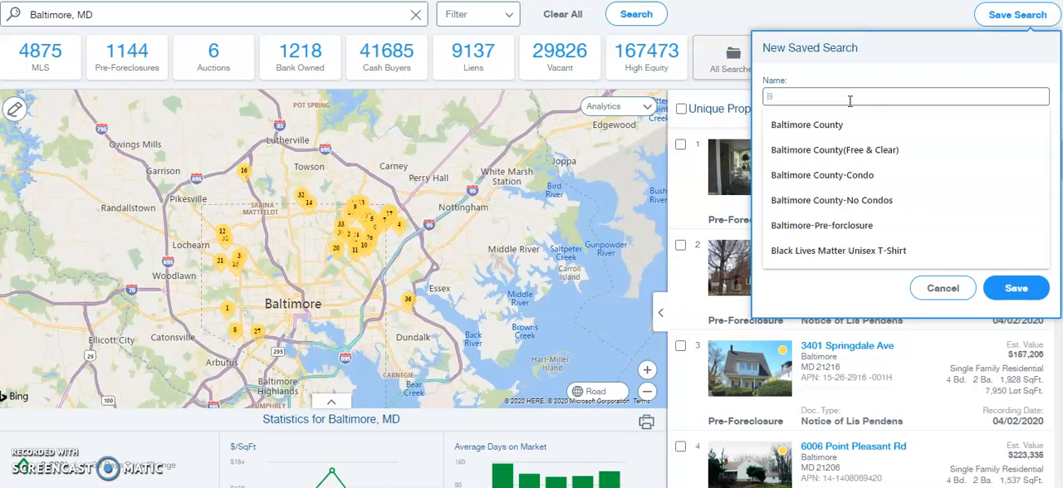
type("ltimor")
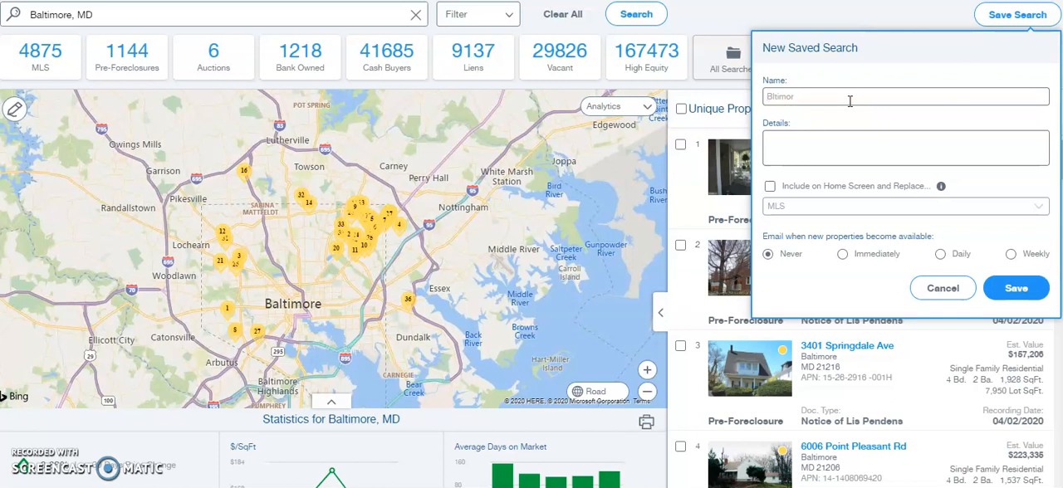
key("BackSpace")
key("BackSpace")
type("a")
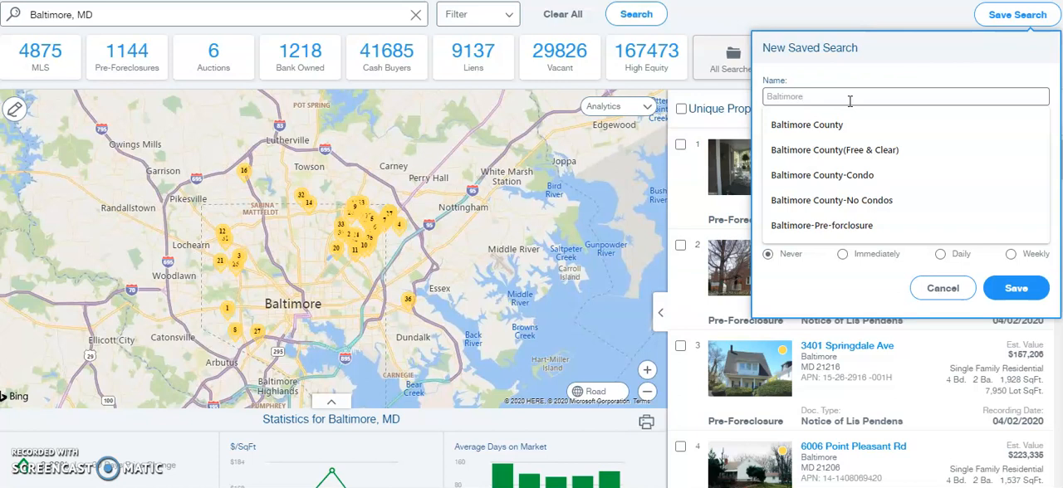
type("ltimore ")
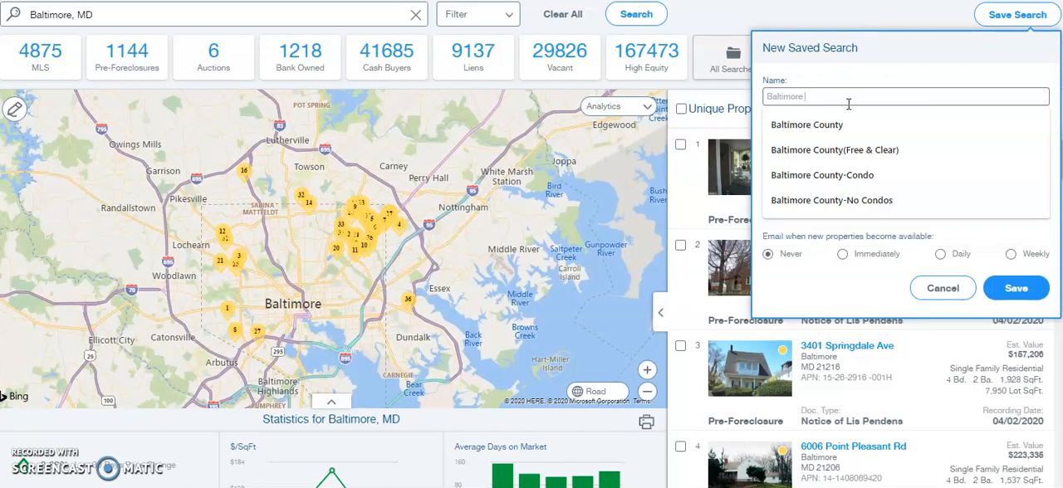
type("foreclosure")
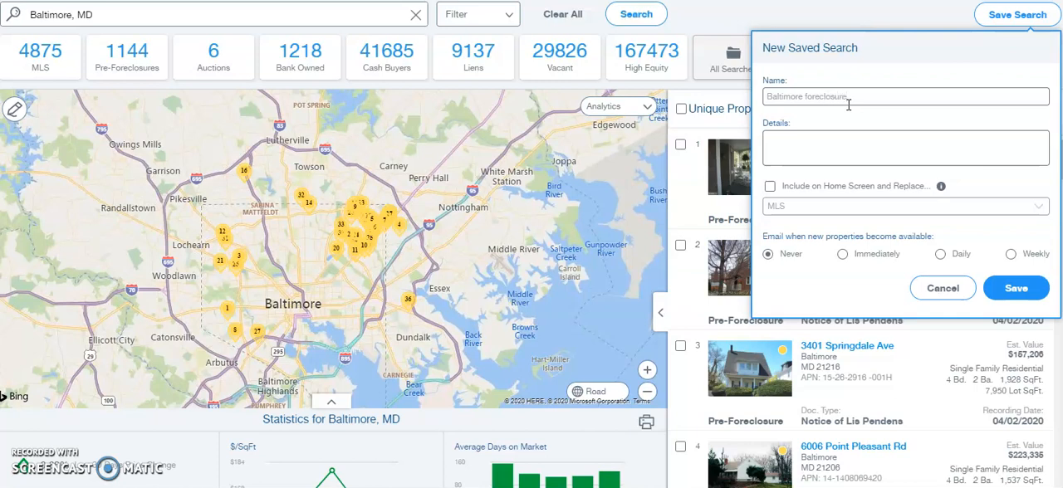
left_click(831, 137)
- Copy the whole My Search criteria summary, from Quick List Choices to Owner Type, out of the search options
left_click(508, 18)
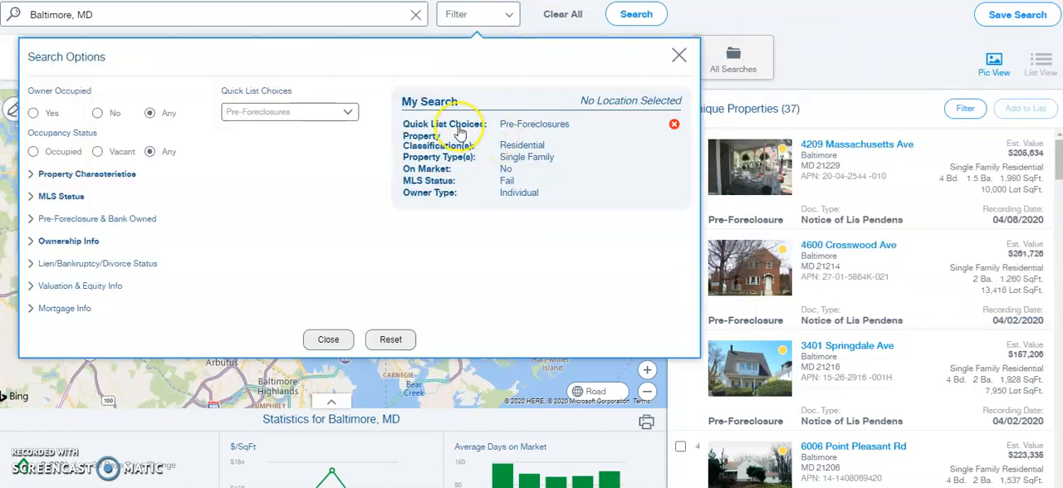
left_click_drag(399, 129, 543, 196)
right_click(526, 154)
left_click(534, 159)
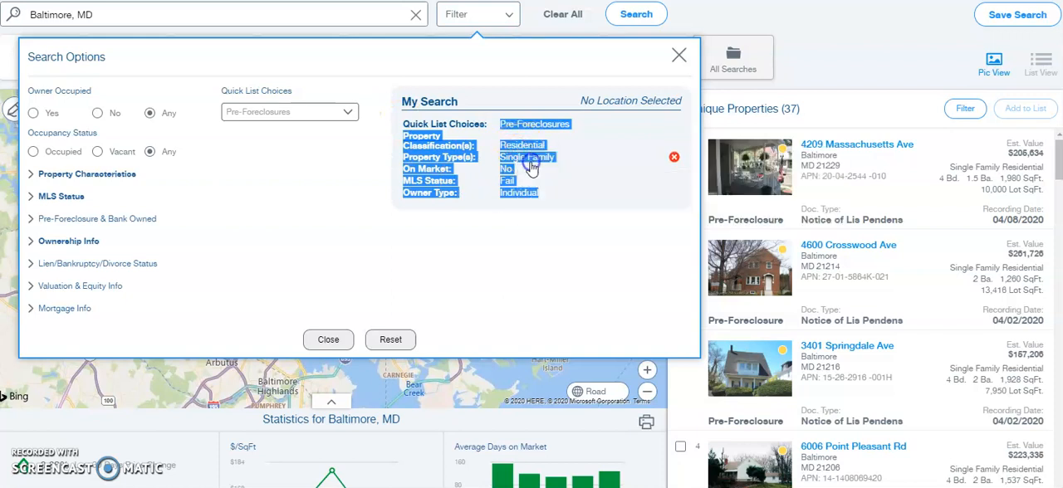
left_click(679, 54)
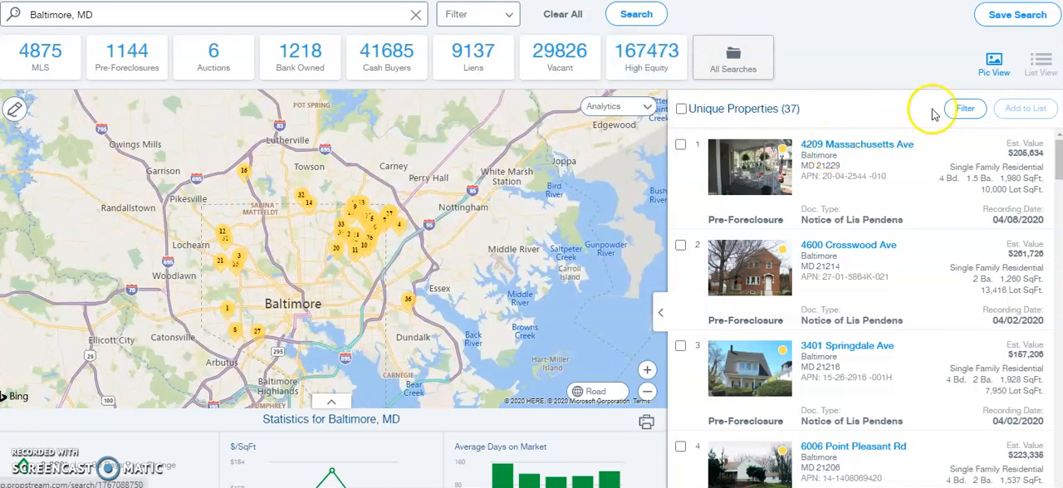
- Paste the copied criteria into the details of the "Baltimore foreclosure" saved search and save it
left_click(1007, 18)
right_click(843, 149)
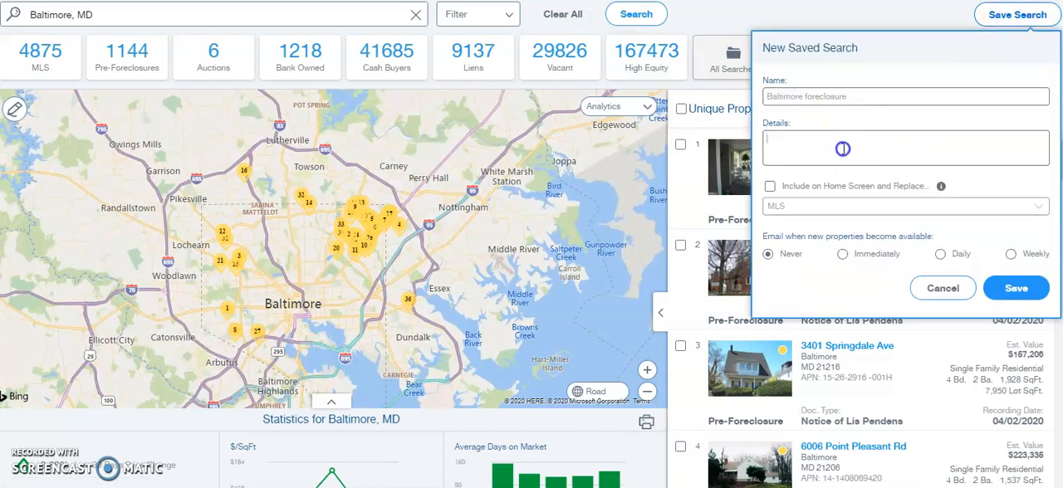
left_click(874, 259)
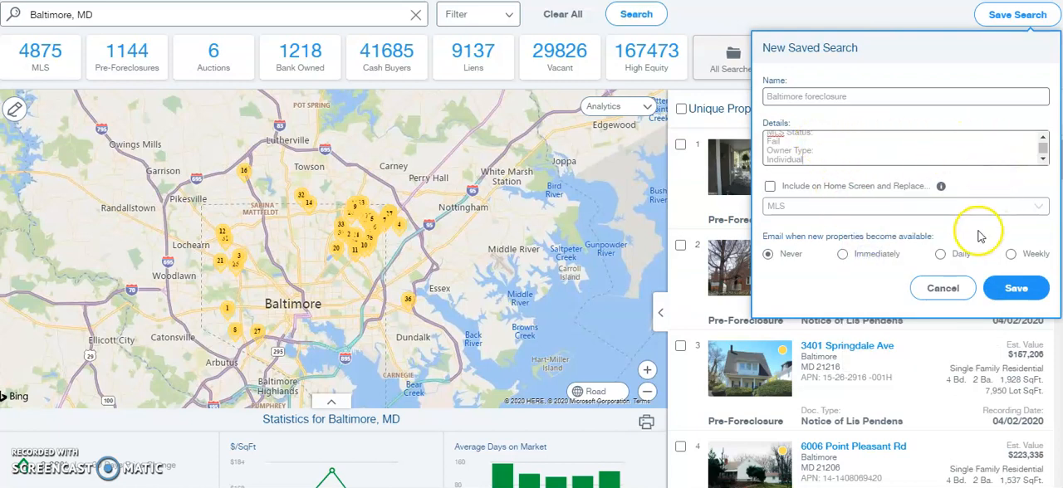
left_click(1011, 290)
left_click(1014, 288)
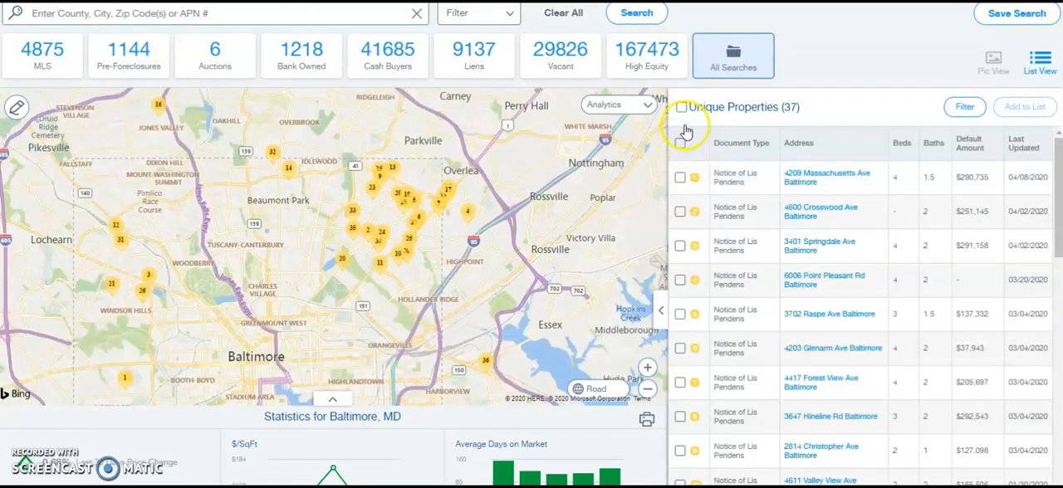
- Select all the unique properties in the saved search's results
left_click(680, 108)
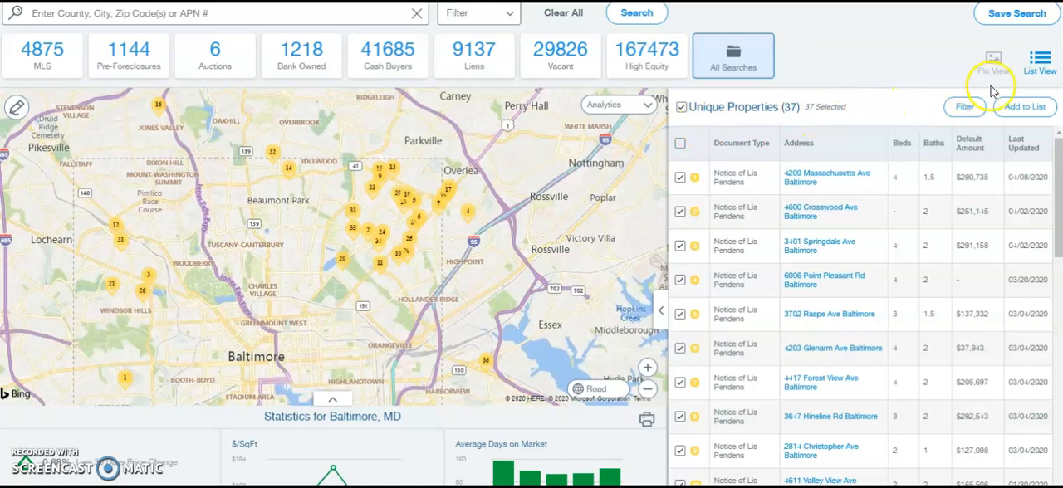
left_click(681, 107)
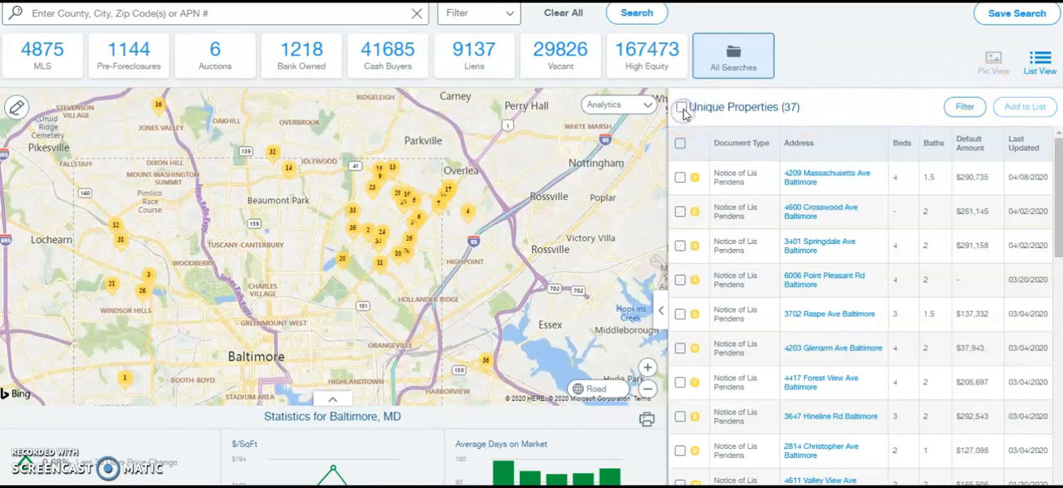
left_click(680, 107)
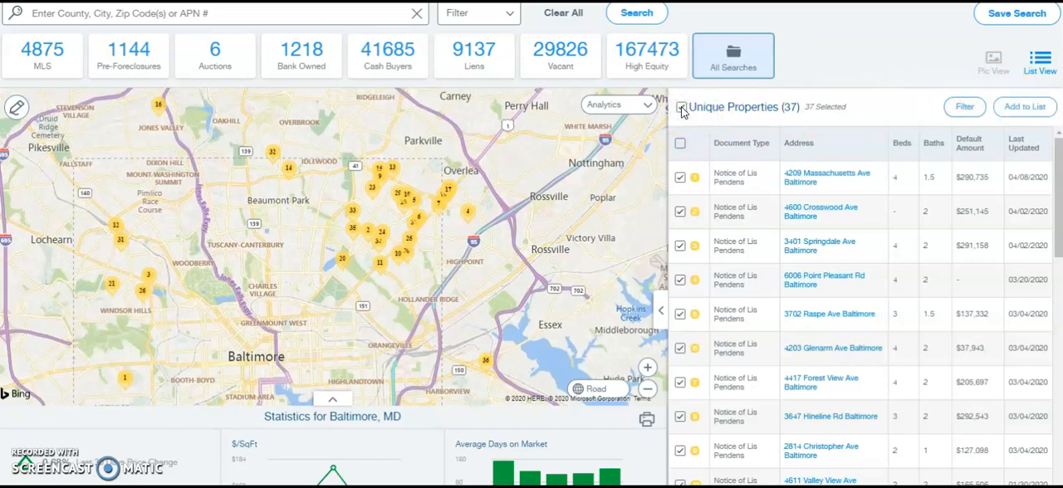
- Add the selected properties to a newly created marketing list named "New Marketing list" and save it
left_click(1027, 110)
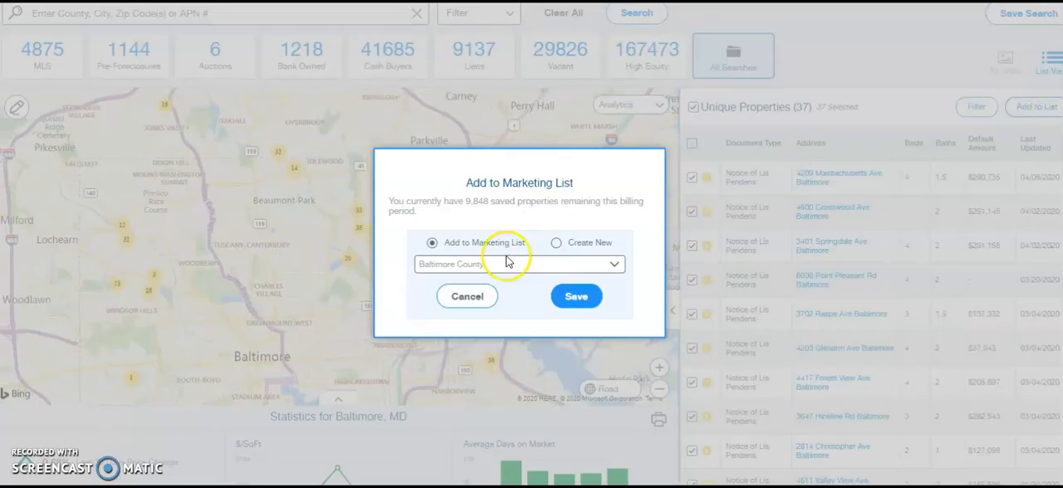
left_click(557, 244)
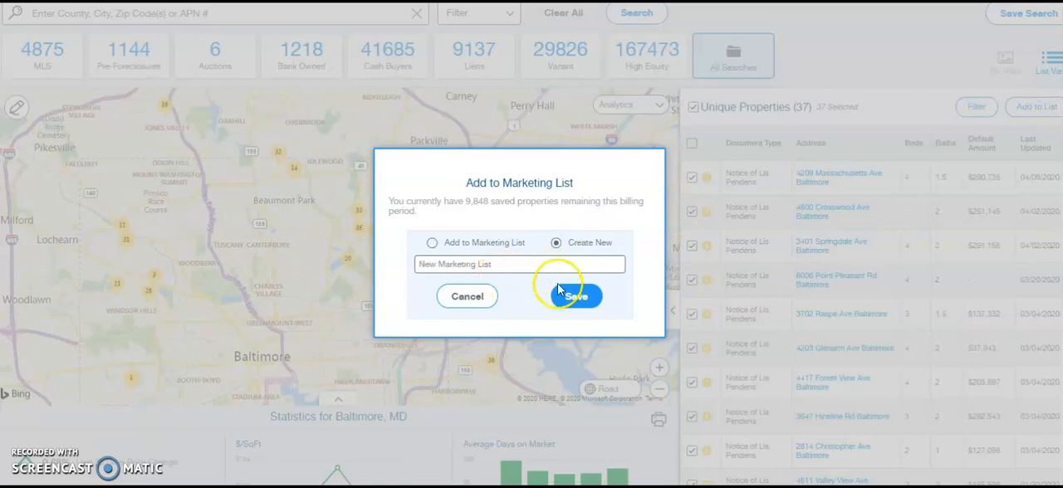
left_click(573, 299)
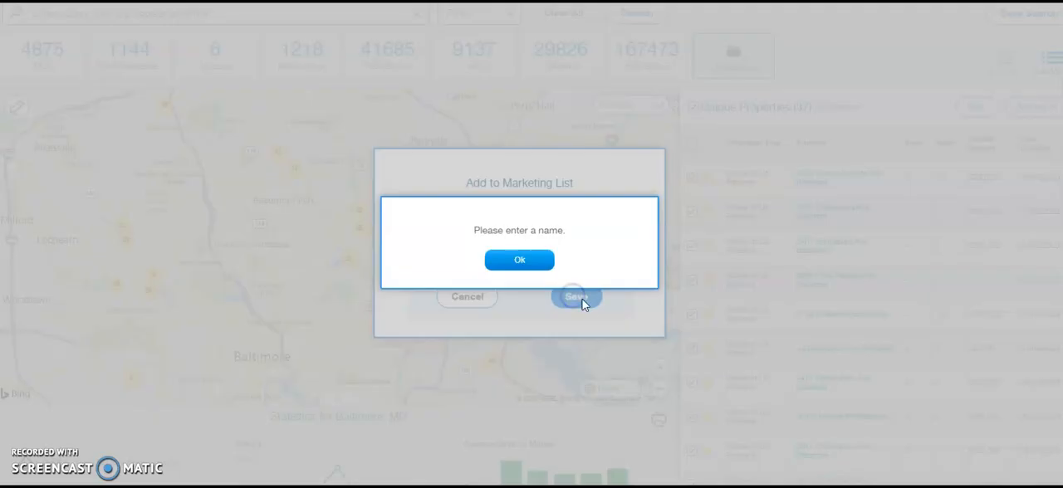
left_click(541, 260)
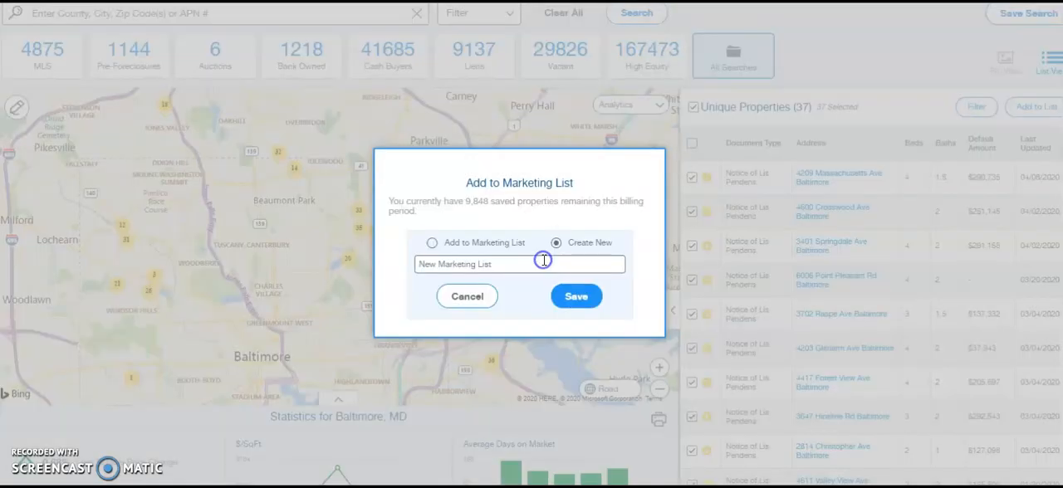
left_click(526, 264)
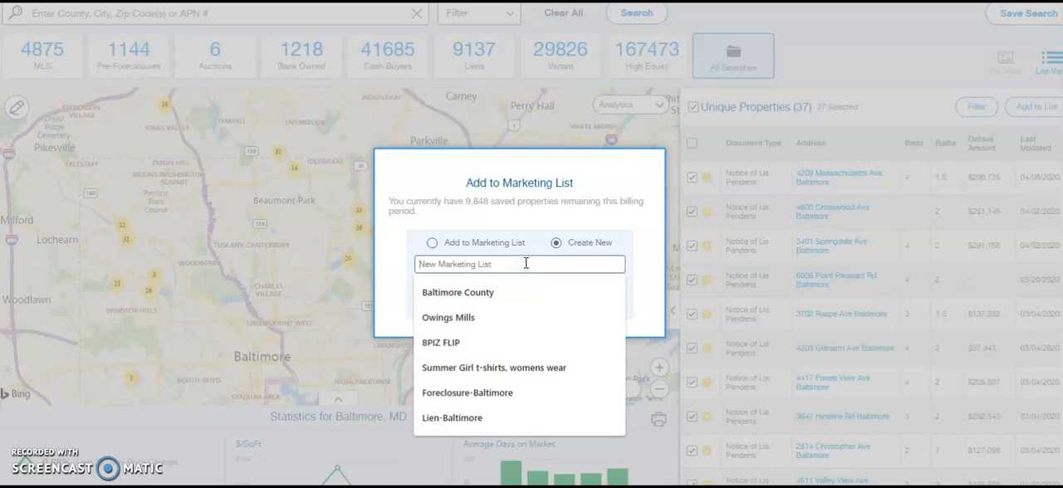
type("New M")
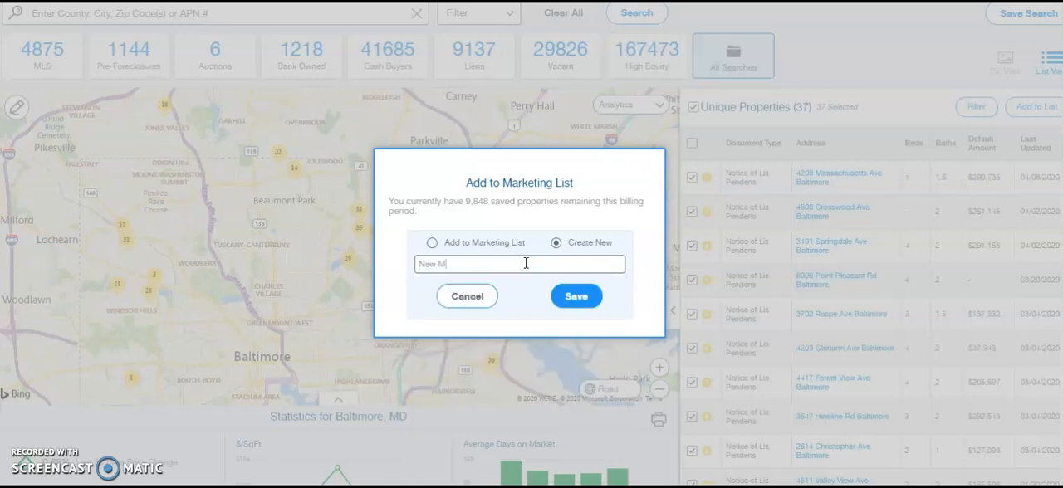
type("arketing lis")
left_click(563, 299)
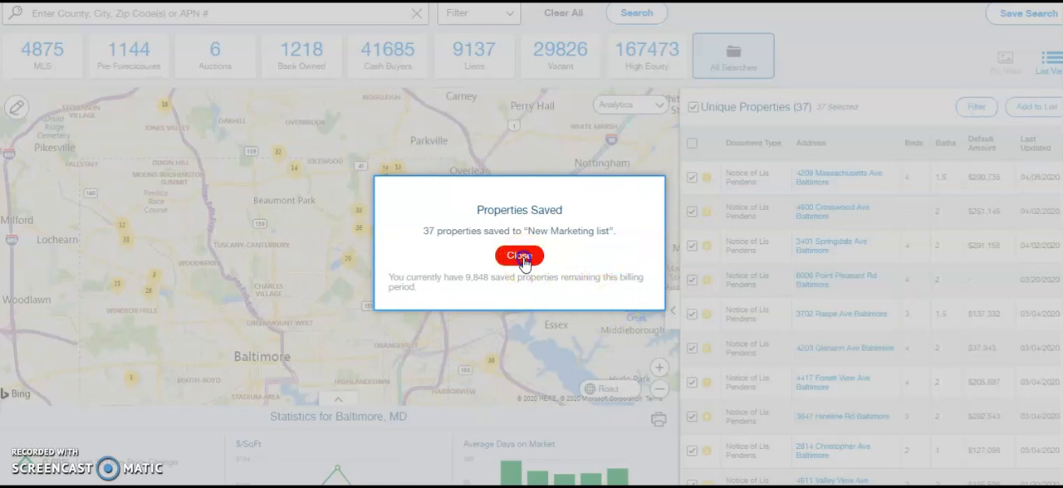
- Dismiss the save confirmation and open "New Marketing list" among the saved properties' marketing lists
left_click(520, 257)
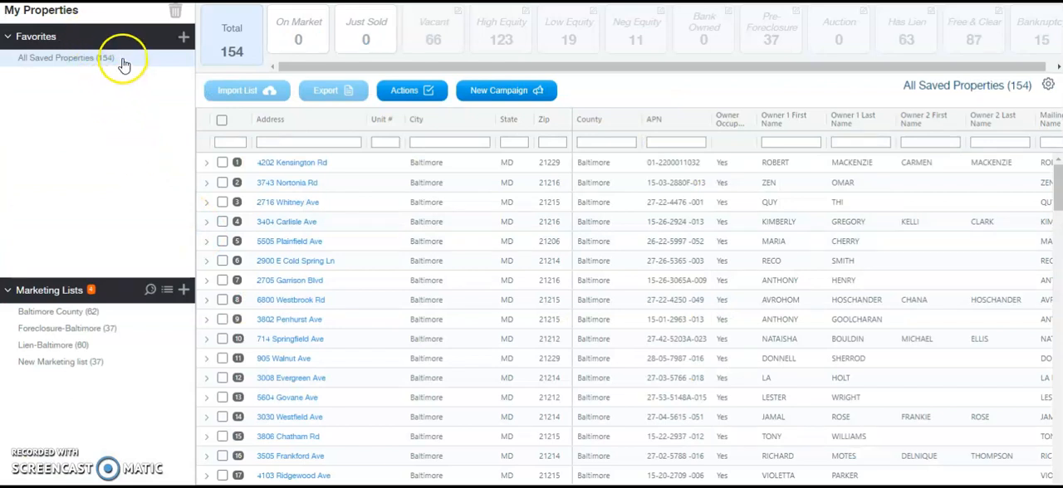
left_click(101, 368)
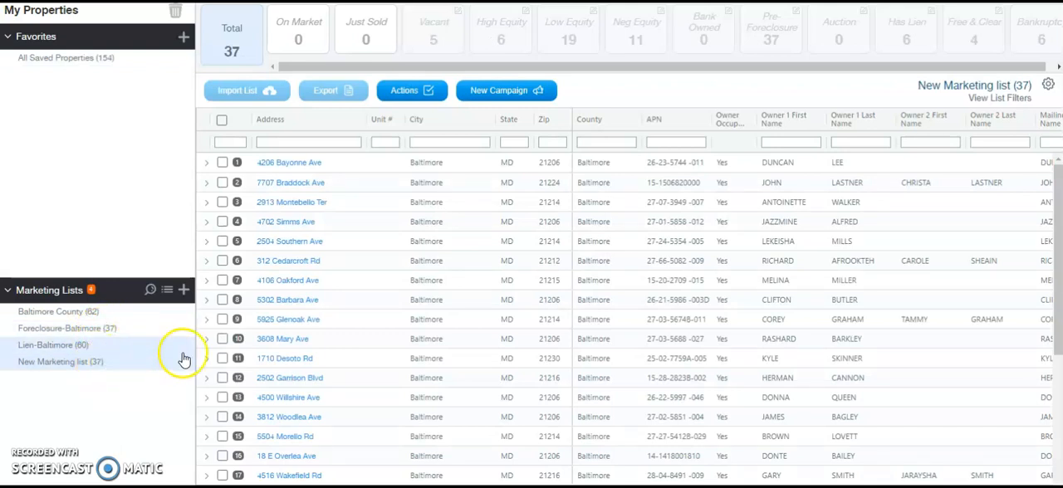
left_click(504, 91)
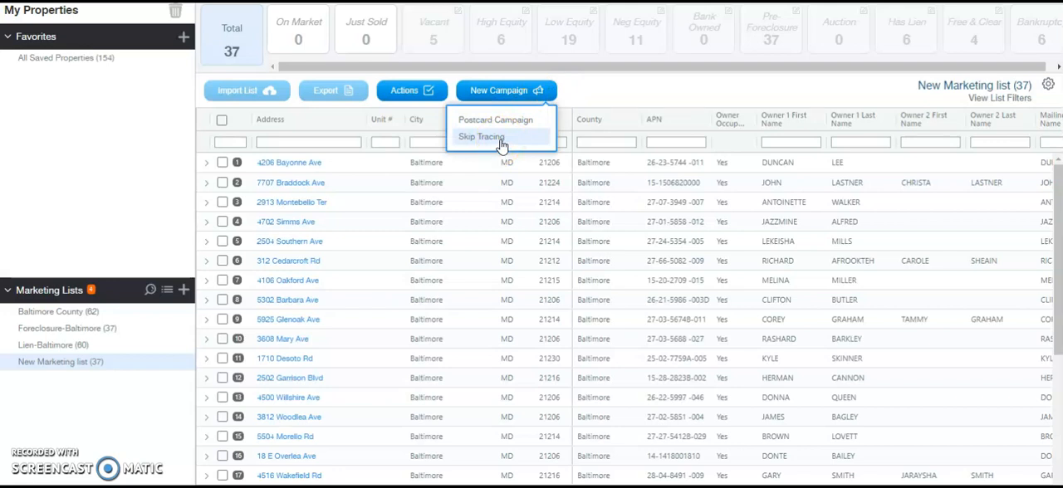
left_click(502, 122)
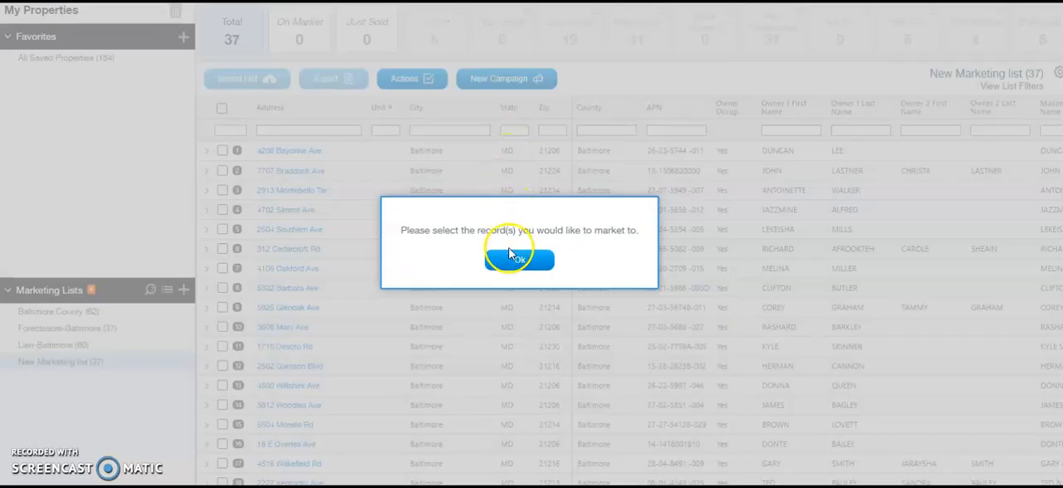
left_click(510, 254)
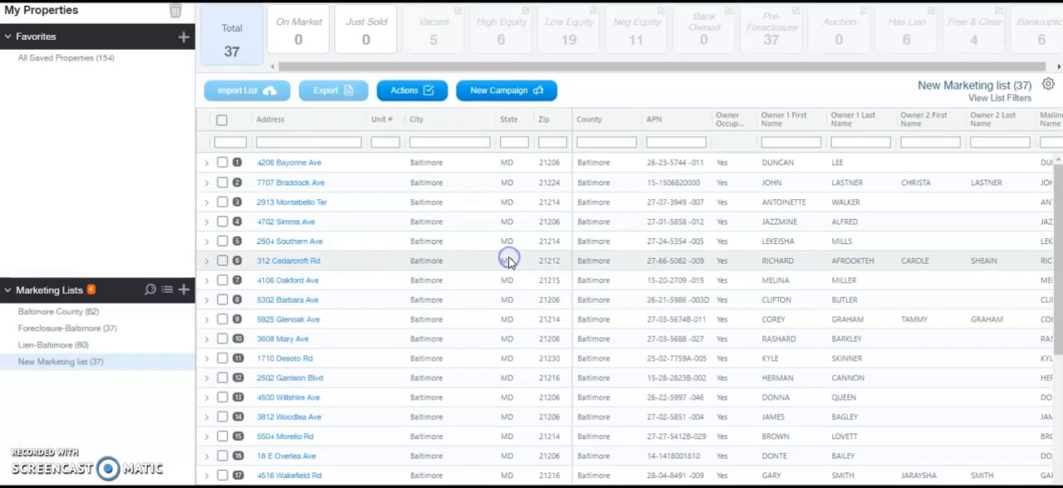
- Start a 4.25"x6" postcard campaign for all properties in the marketing list, based on a pre-defined postcard template
left_click(222, 121)
left_click(496, 93)
left_click(515, 119)
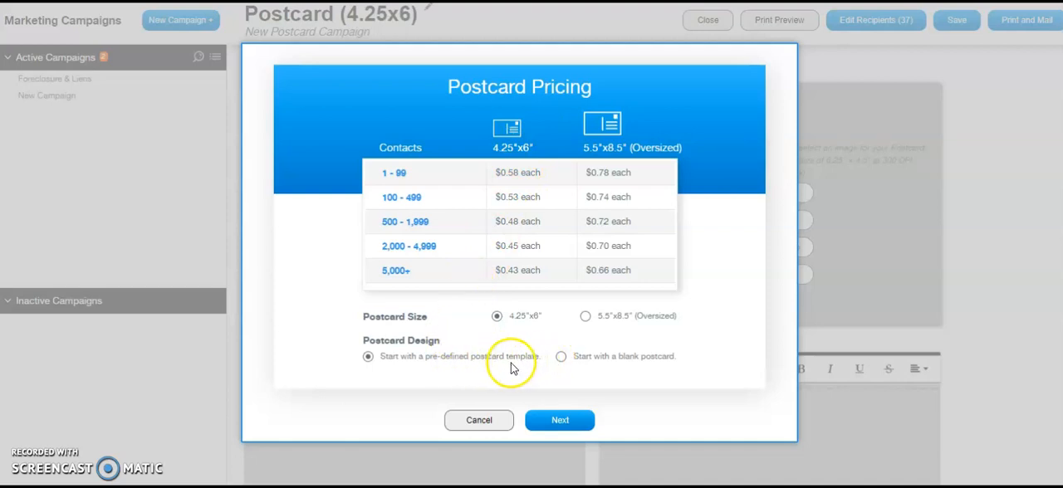
left_click(555, 422)
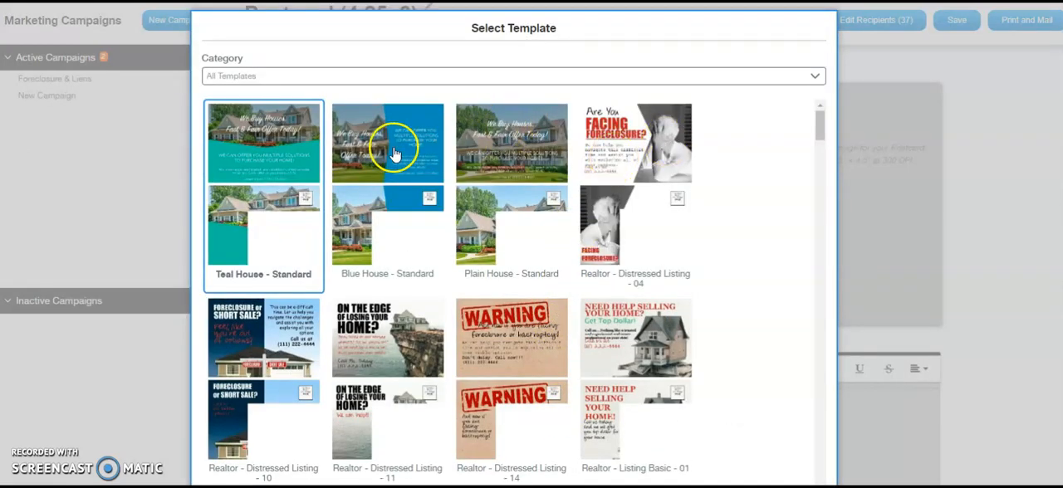
- Select the "Investor - Basic - 03" postcard template and look through the other available designs
left_click_drag(824, 126, 819, 221)
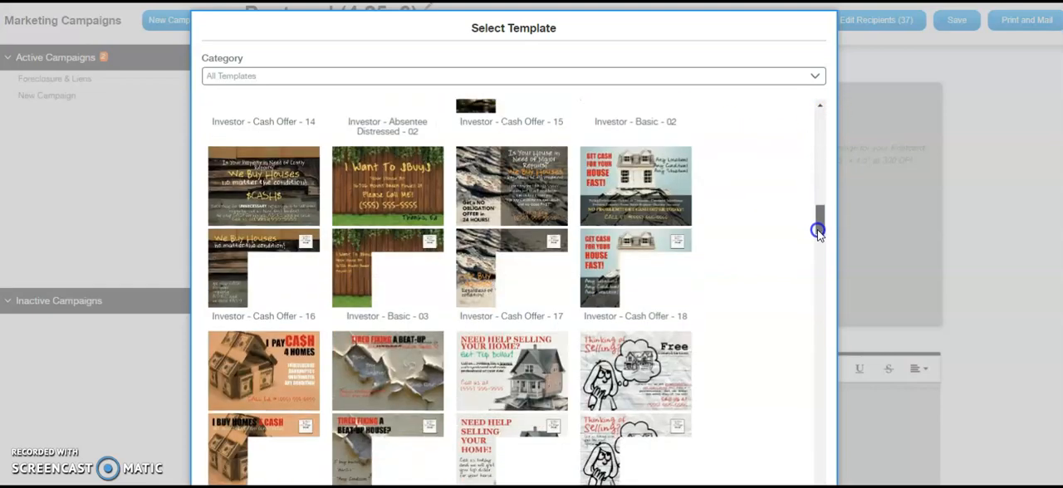
left_click(406, 191)
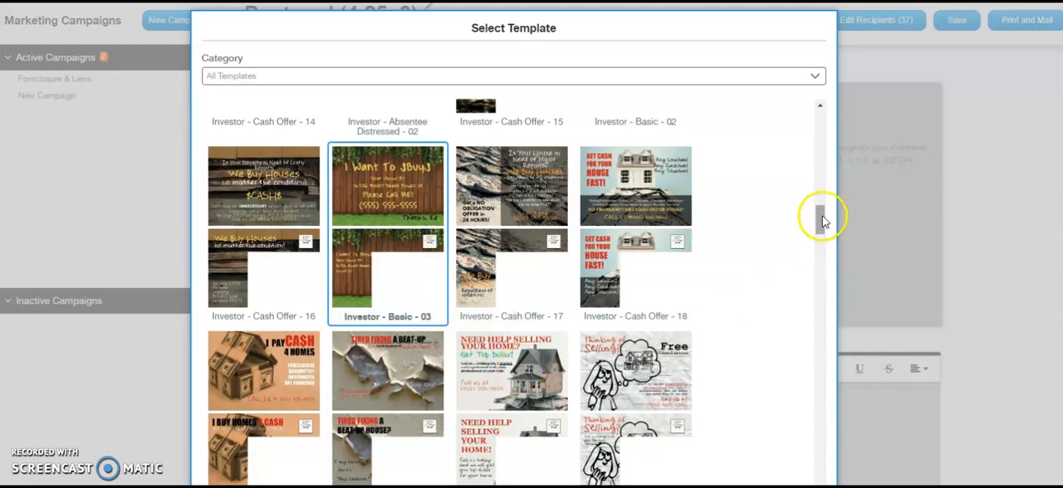
left_click_drag(824, 214, 830, 305)
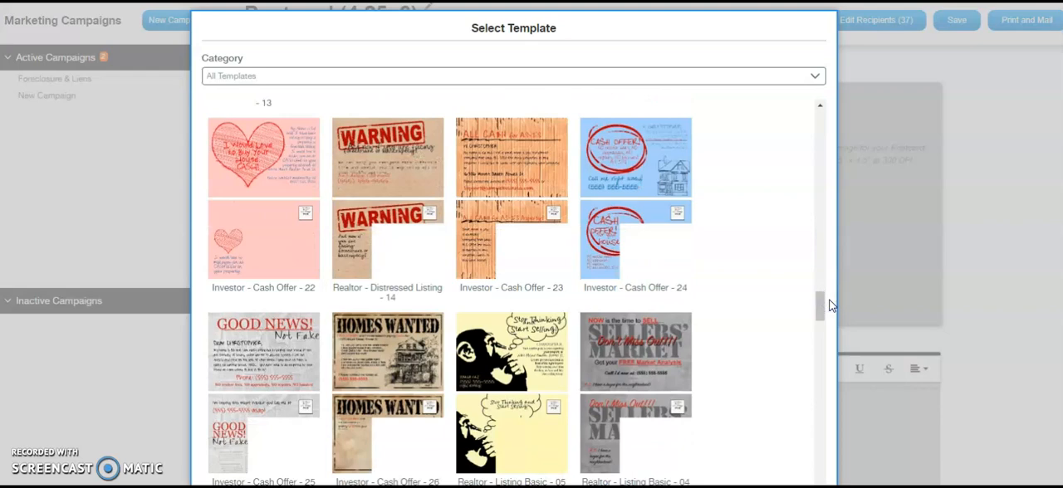
left_click_drag(818, 306, 810, 188)
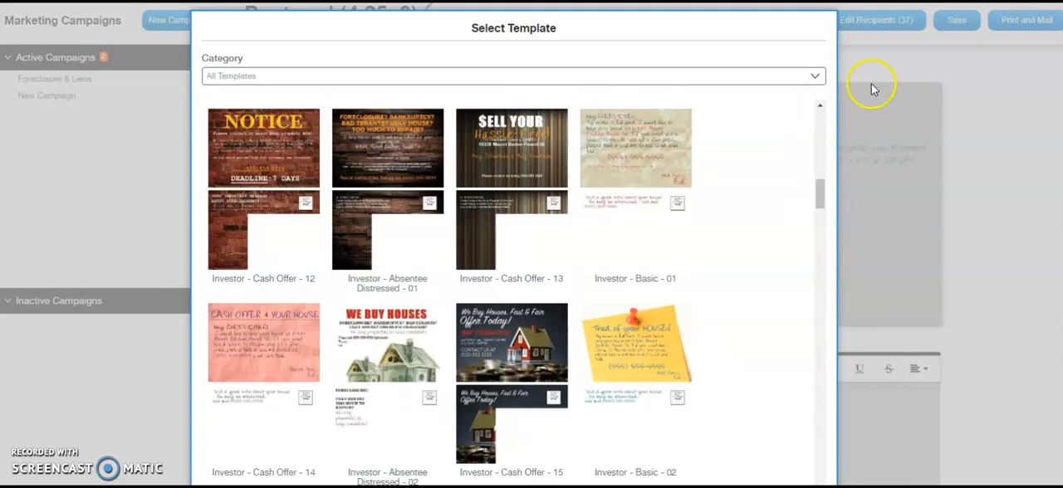